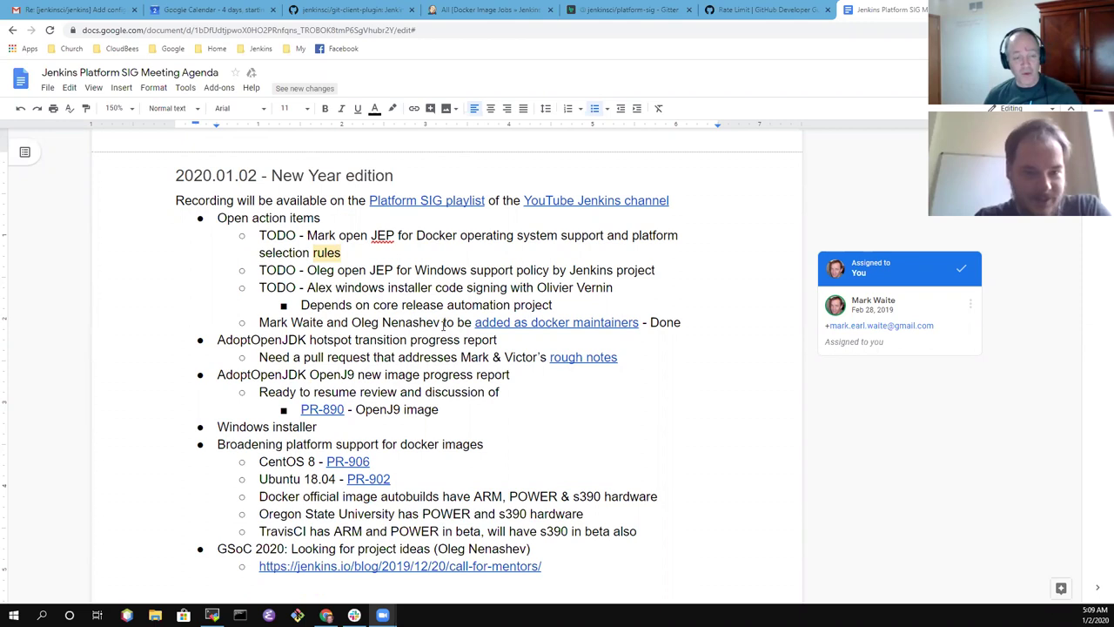
- Highlight the Open action items heading and the AdoptOpenJDK hotspot topic line
left_click(330, 225)
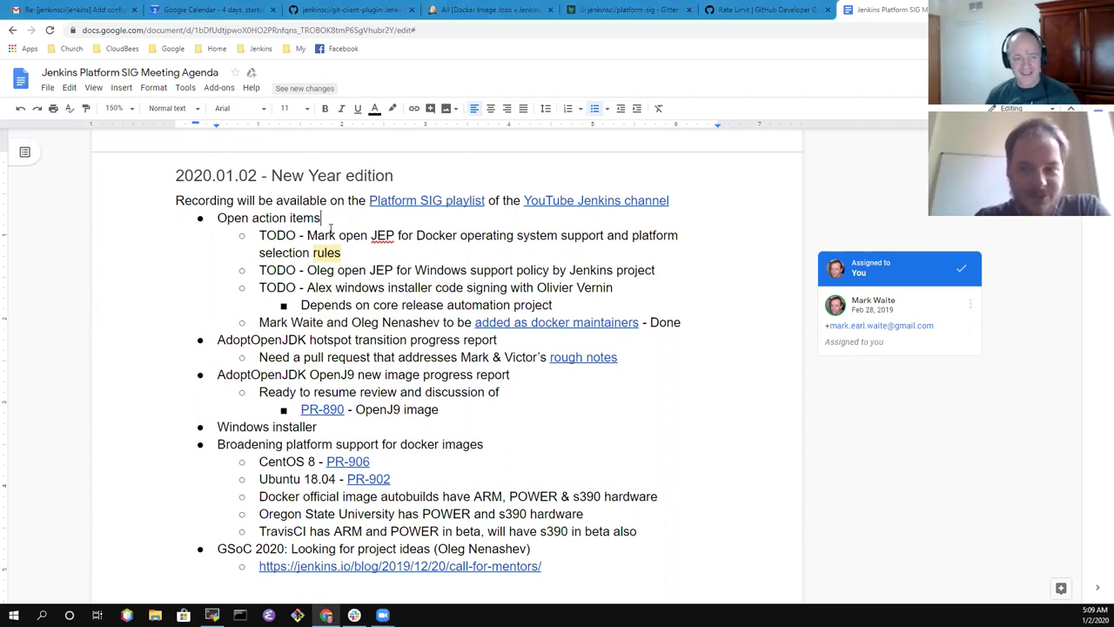
key("Home")
key("shift+End")
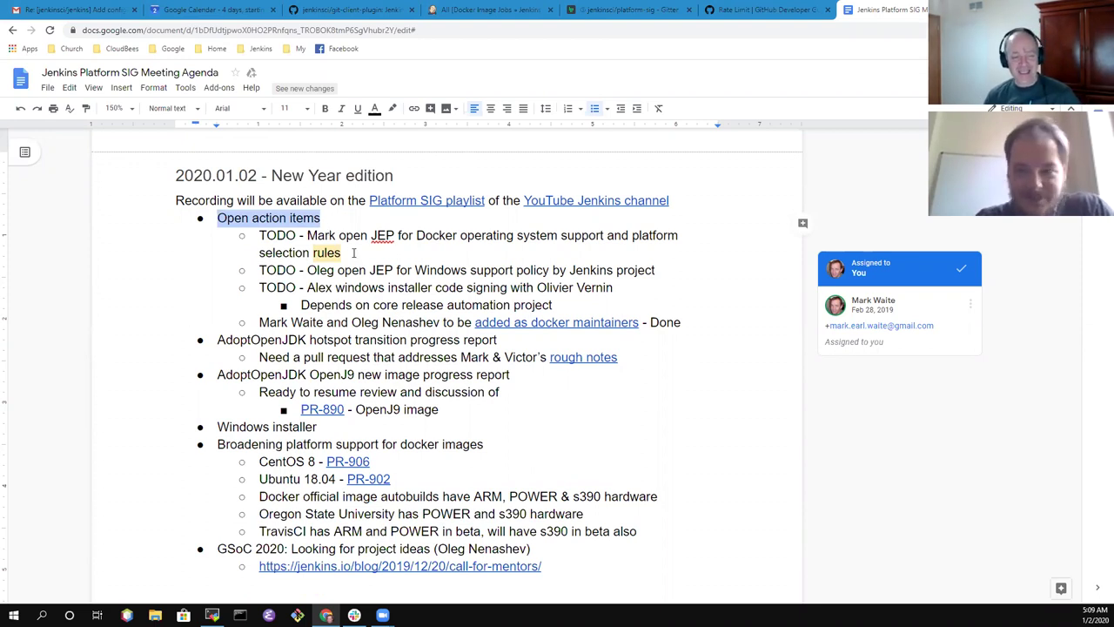
left_click(333, 220)
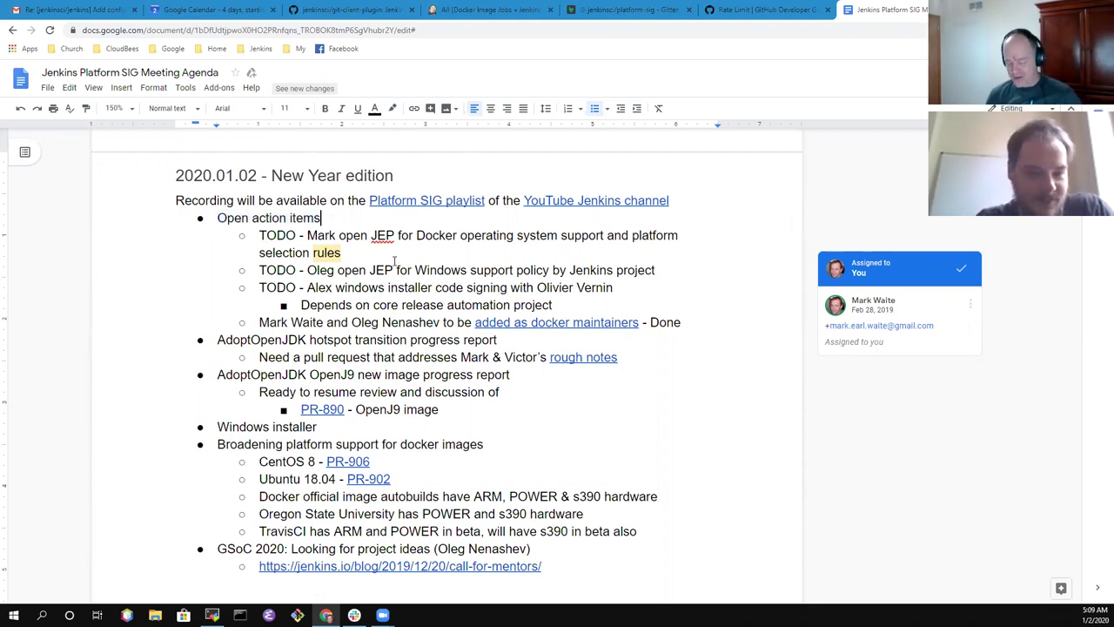
key("shift+End")
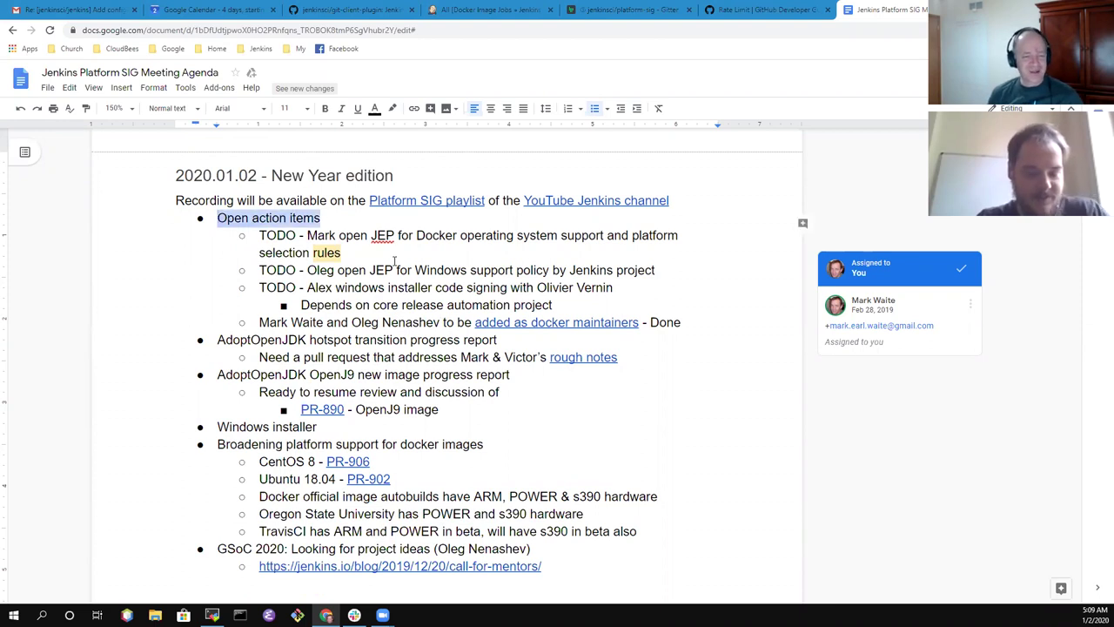
key("End")
key("Home")
key("shift+End")
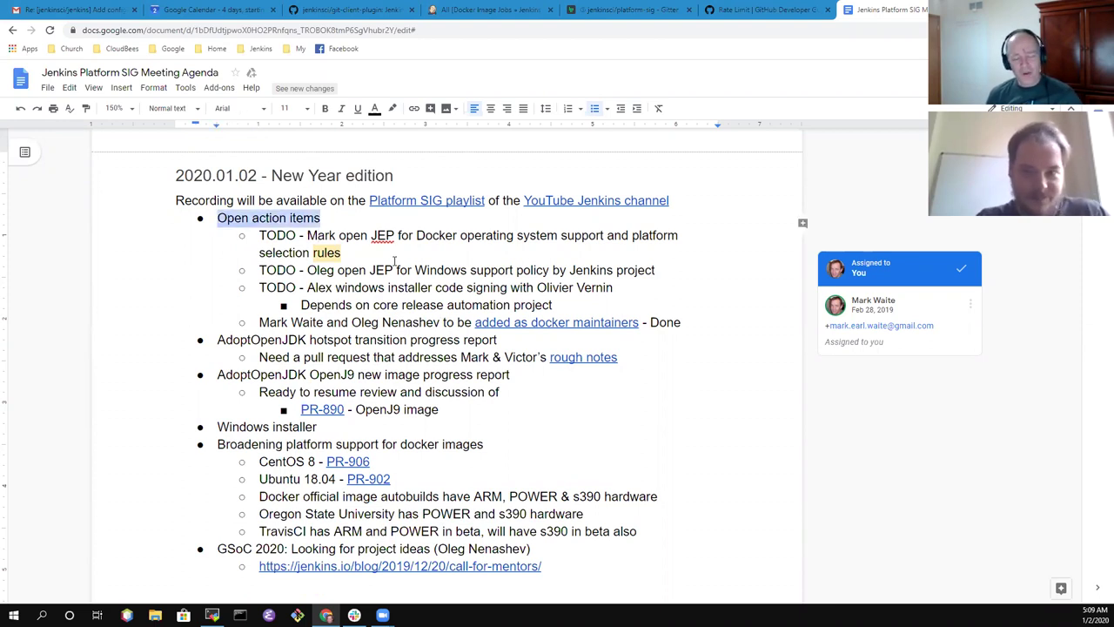
key("Down")
key("Down")
key("Down")
key("Down")
key("Down")
key("Down")
key("Down")
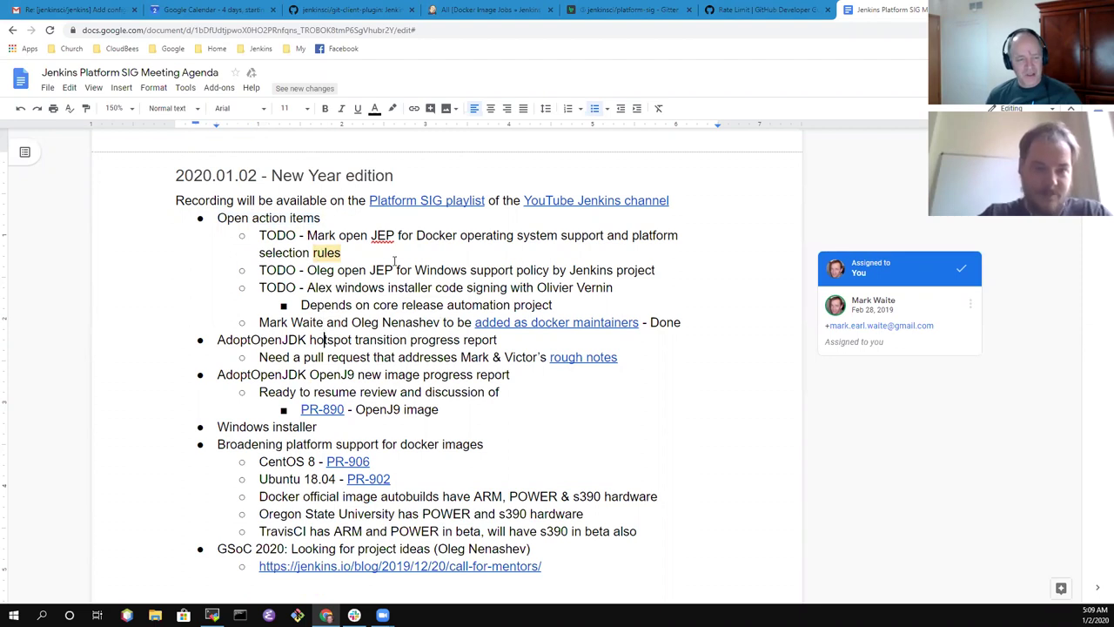
key("Home")
key("shift+End")
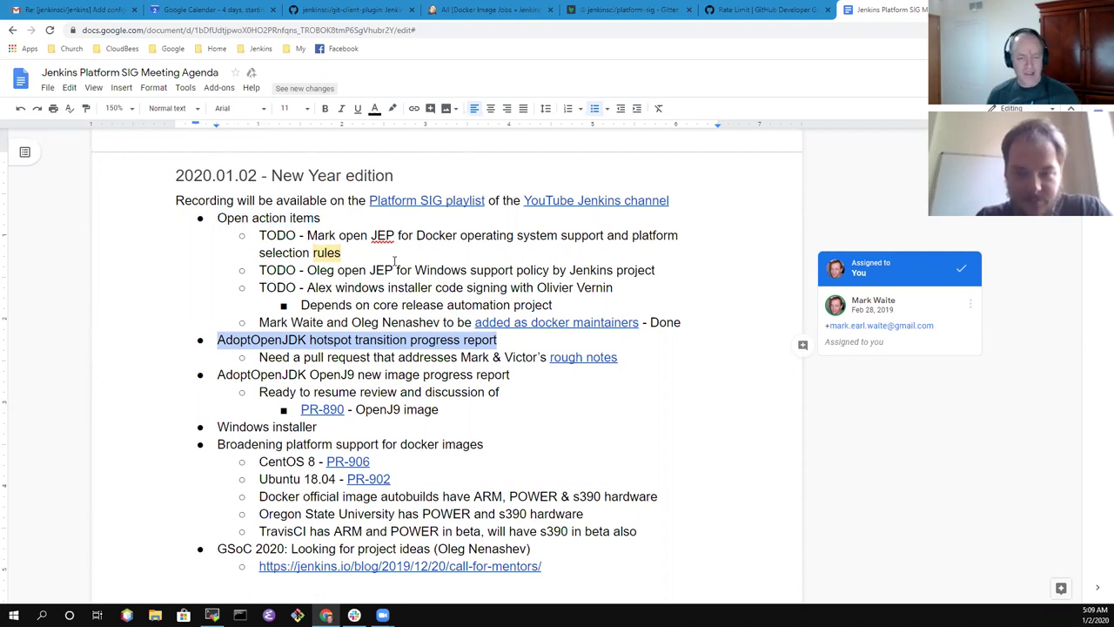
- Step through the OpenJ9, Windows installer, Broadening platform support and GSoC 2020 topic lines
key("Down")
key("Down")
key("shift+End")
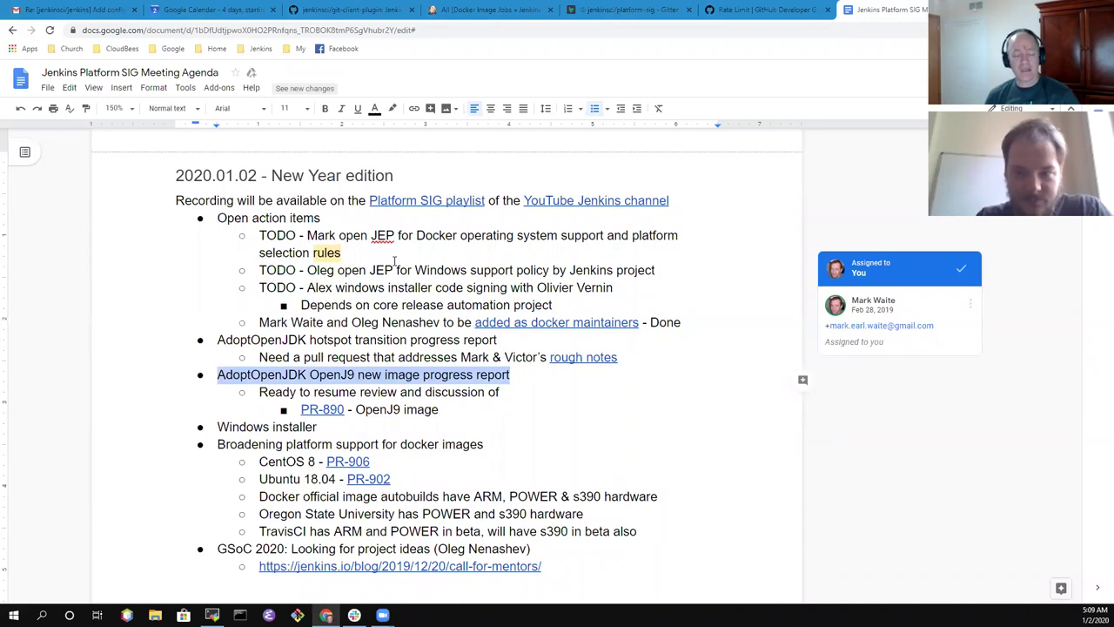
key("Down")
key("Down")
key("Down")
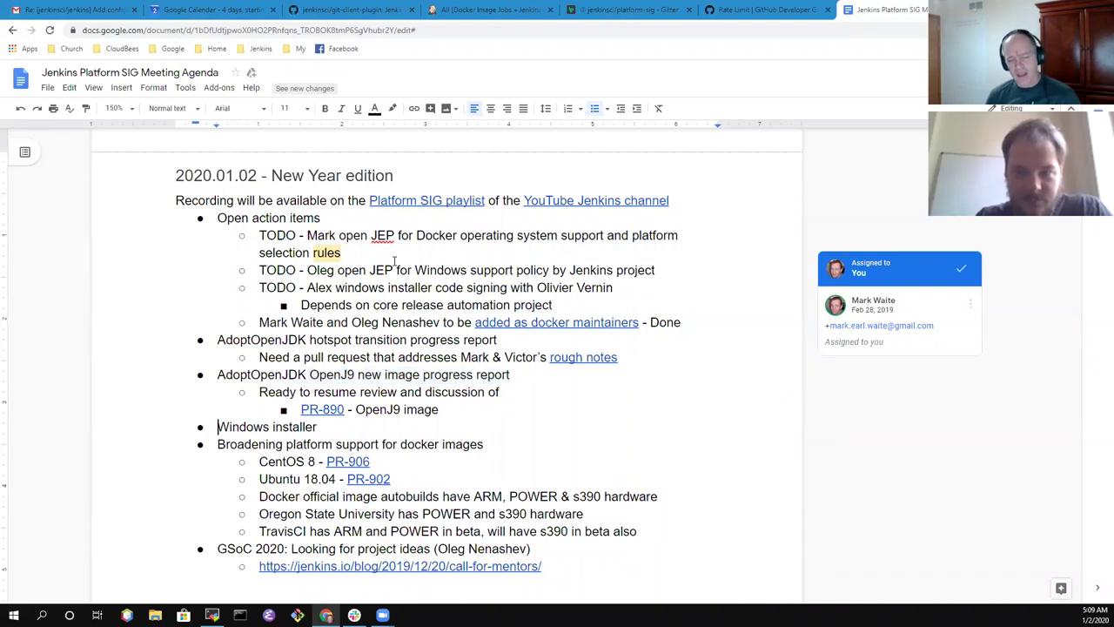
key("shift+End")
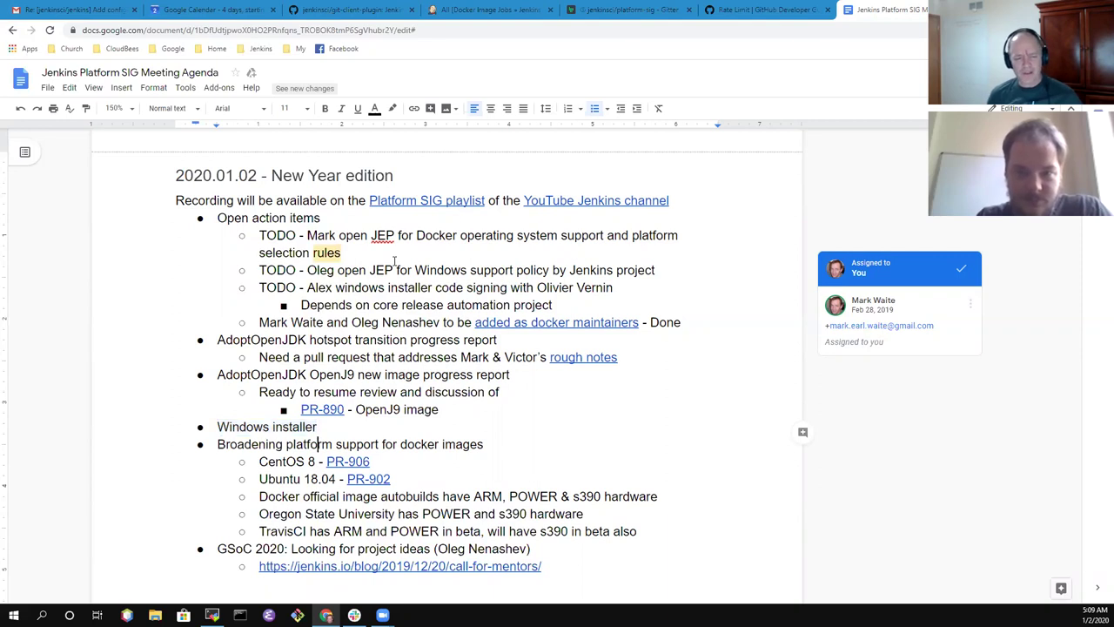
key("Down")
key("Home")
key("shift+End")
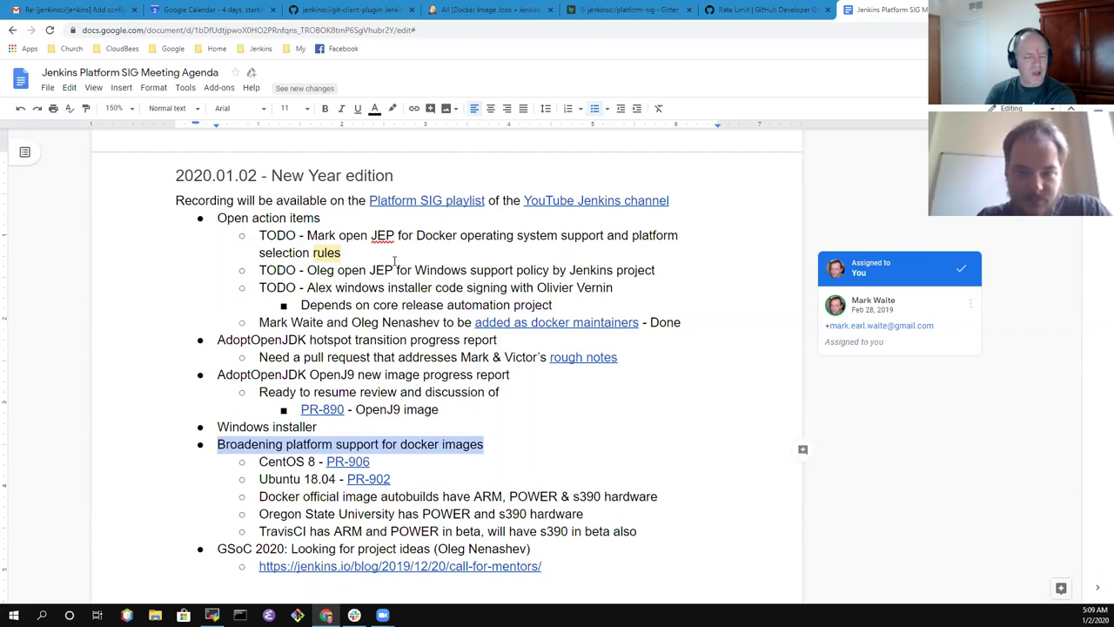
key("Down")
key("Down")
key("Down")
key("Down")
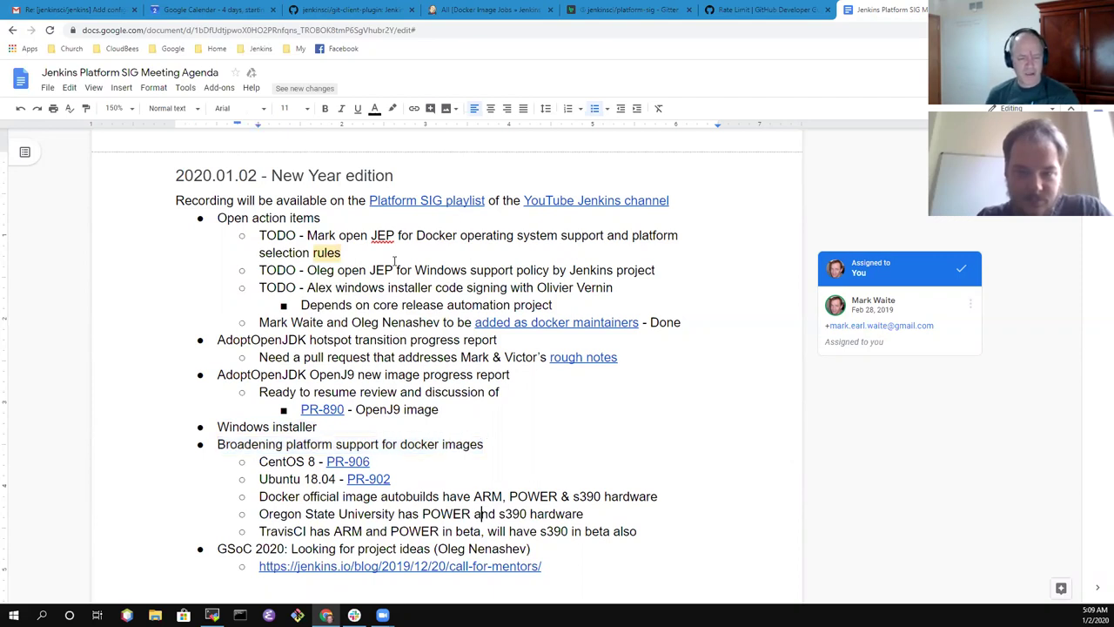
key("shift+End")
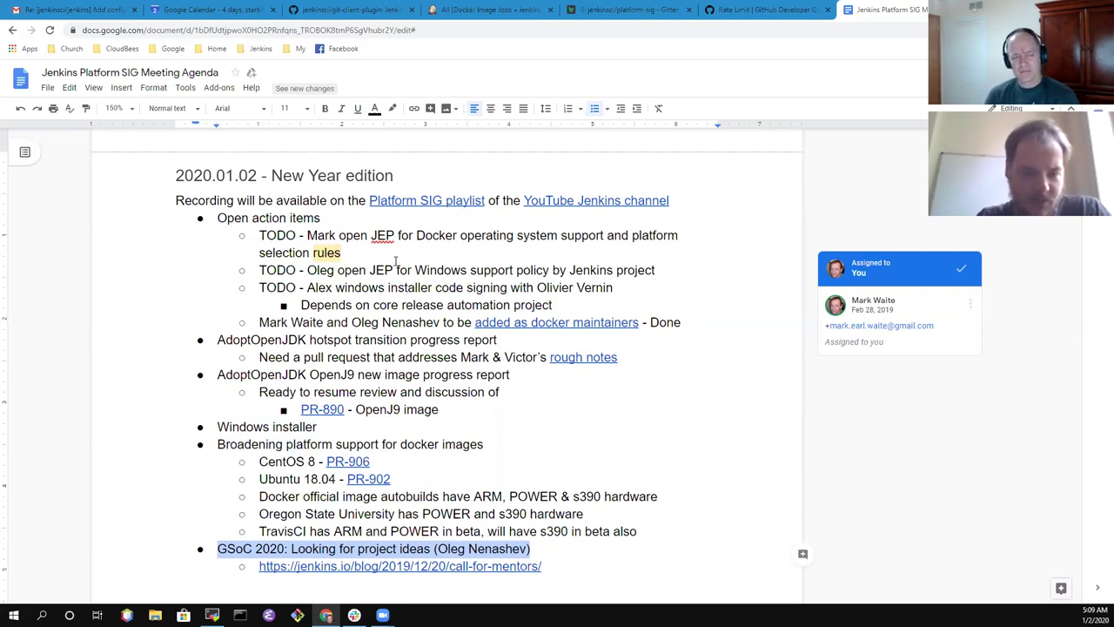
key("Up")
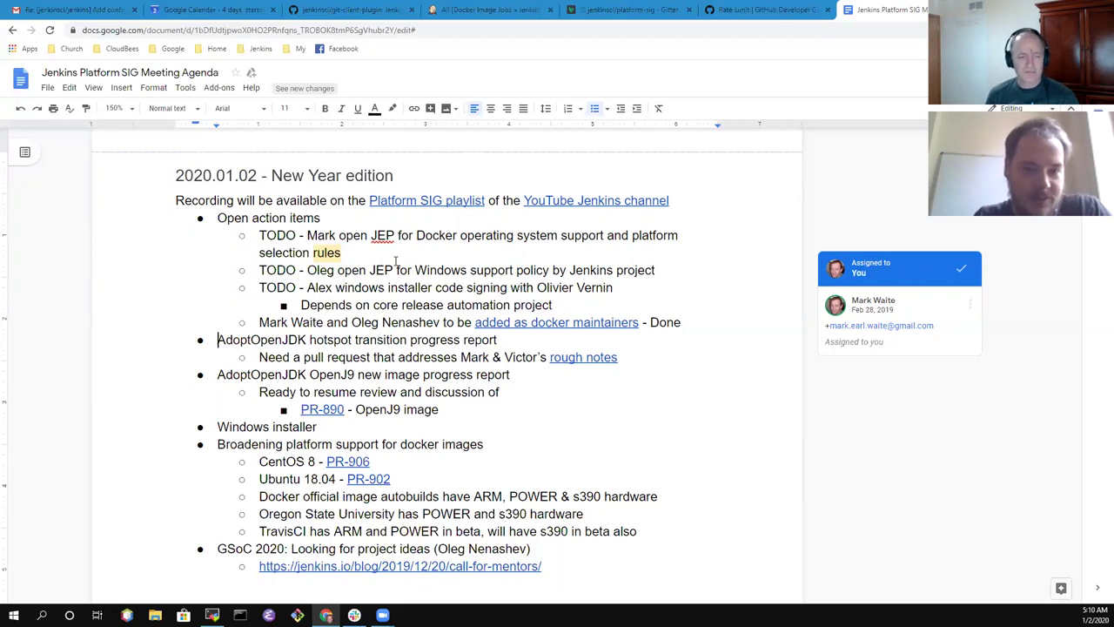
- Add 'Mark create an epic' sub-bullets above the pull request note and under the OpenJ9 topic
key("Down")
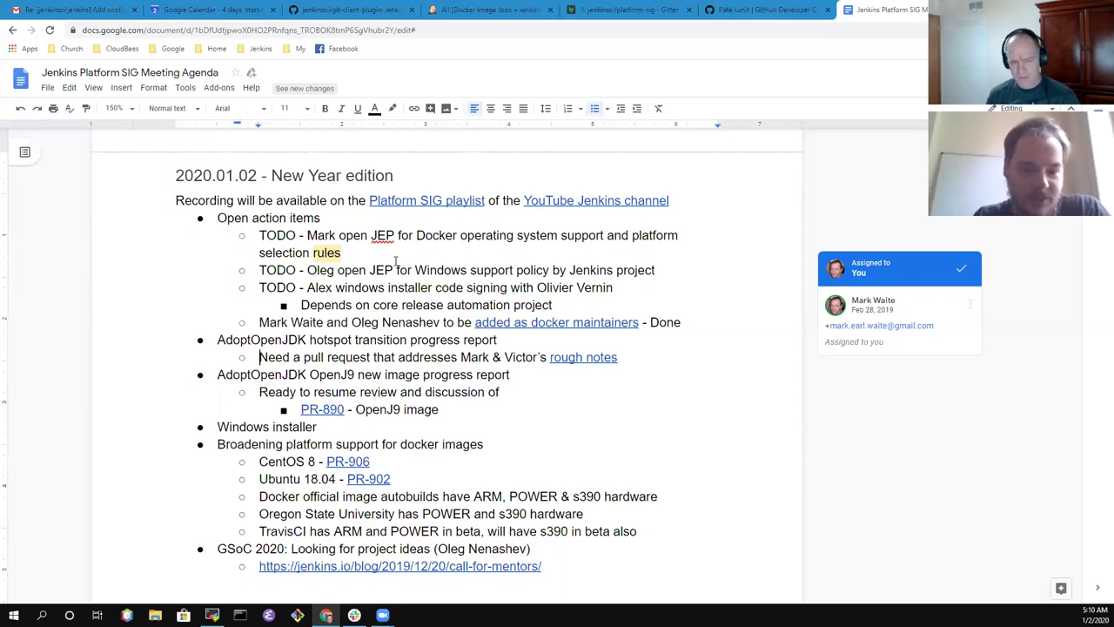
key("Return")
key("Up")
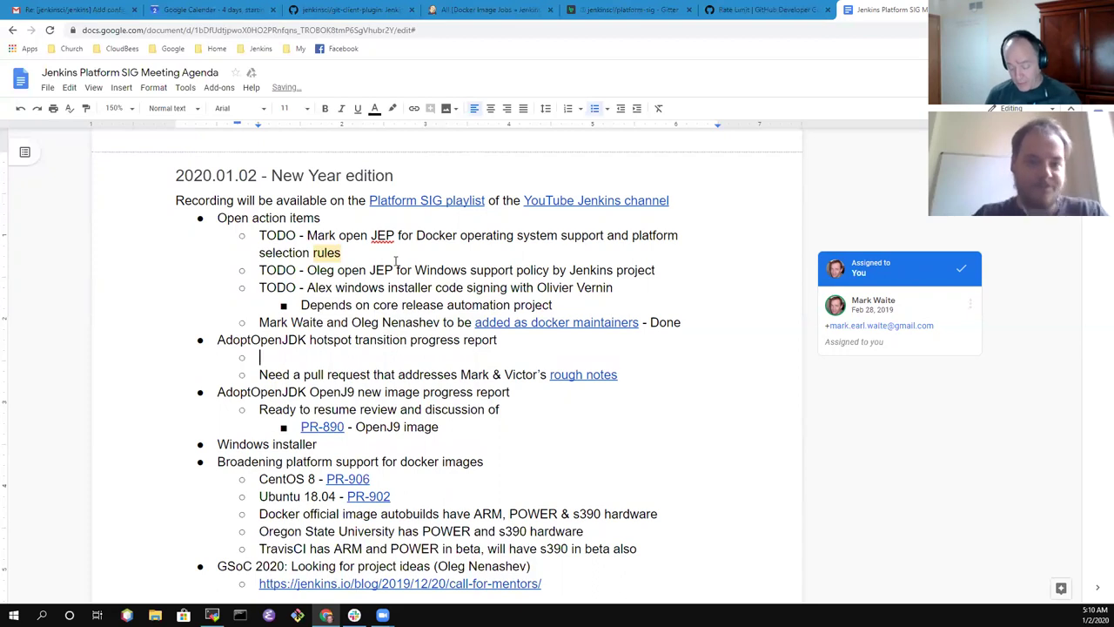
type("Mark ")
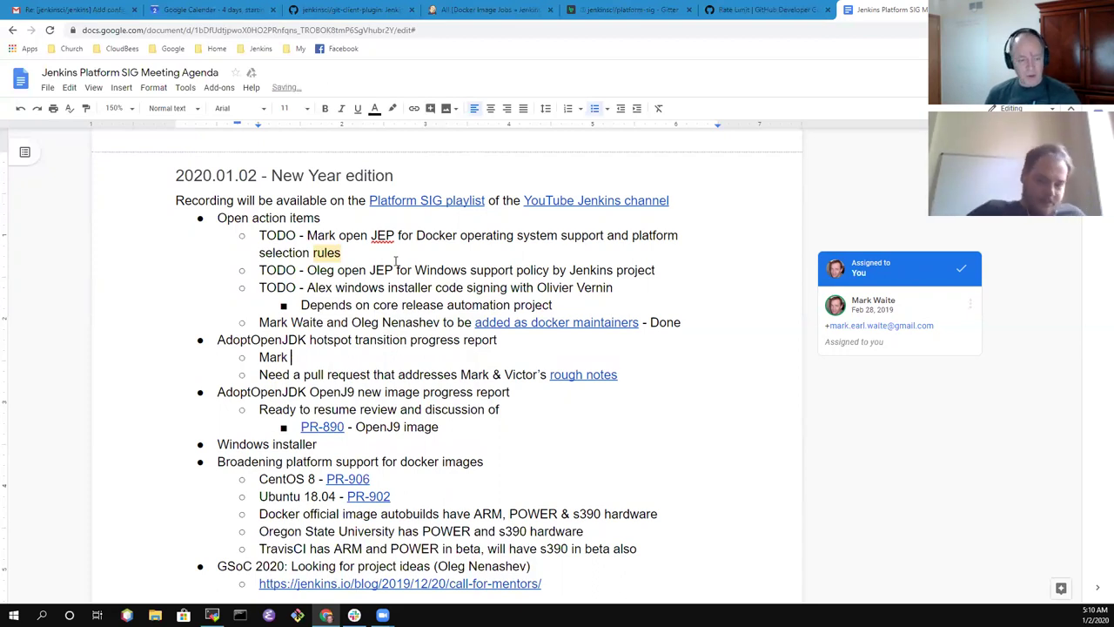
type("create ")
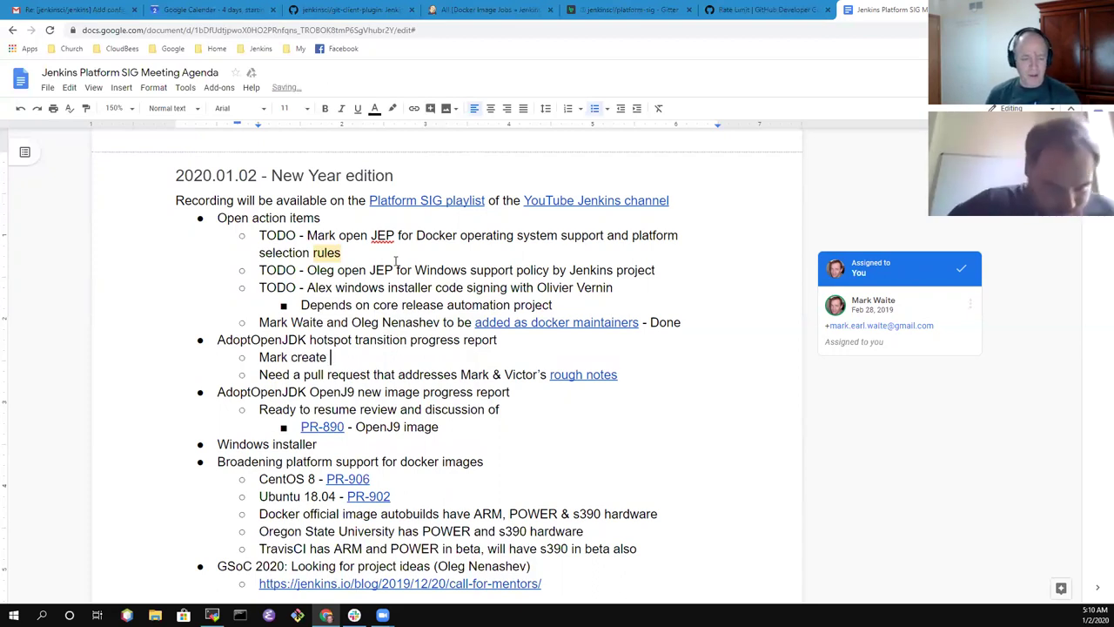
type("an epic")
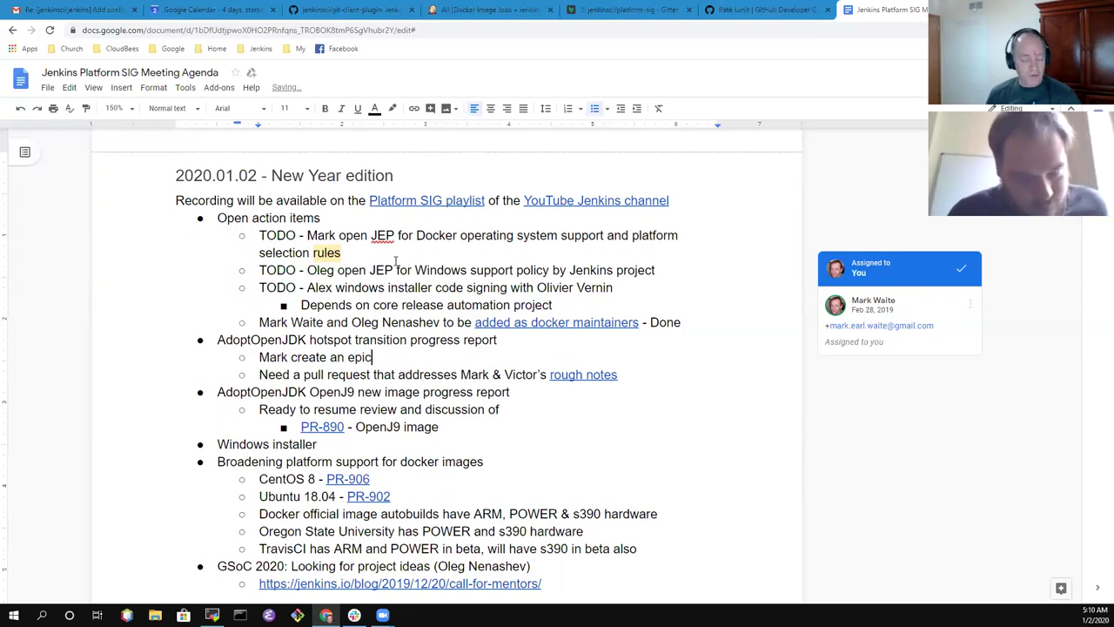
key("Home")
key("shift+End")
key("ctrl+c")
key("Down")
key("Down")
key("Down")
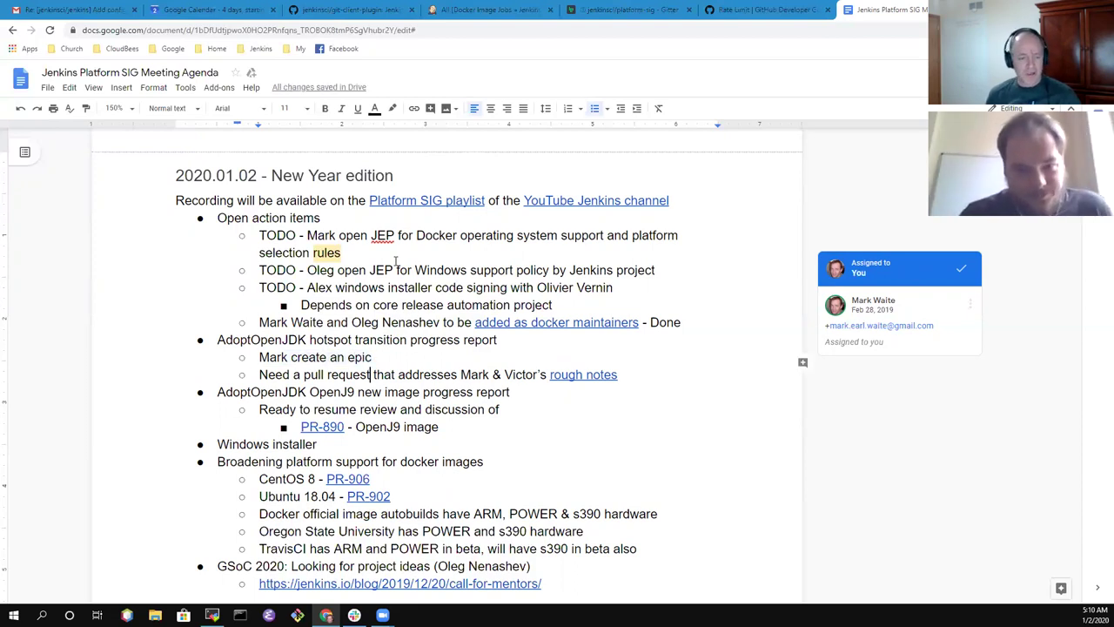
key("Return")
key("Up")
key("ctrl+v")
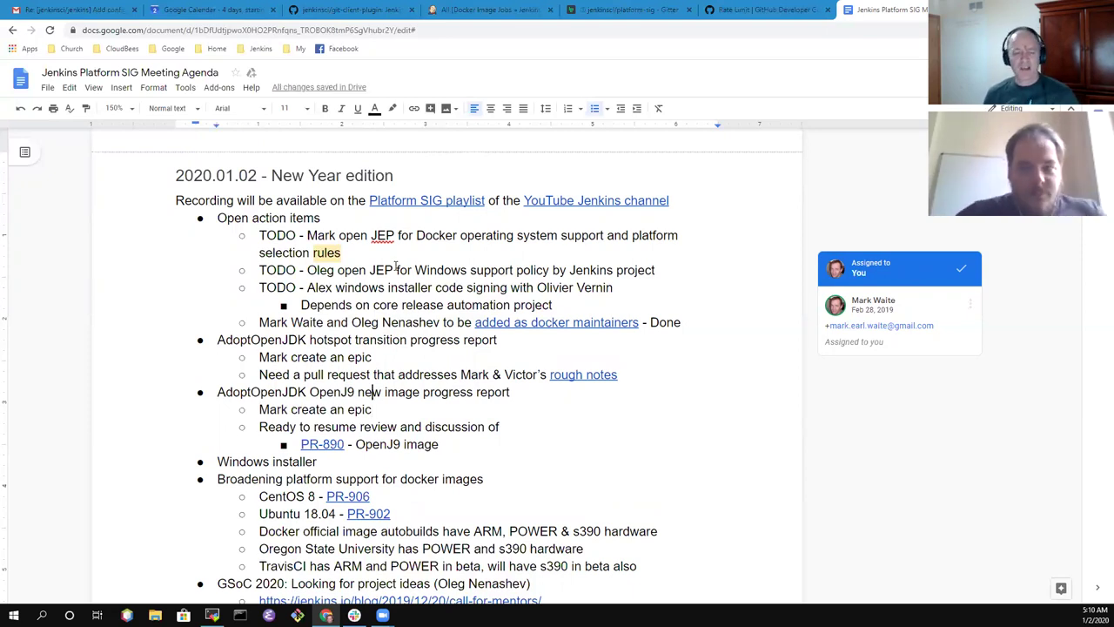
- Go back up through the hotspot topic and heading, then add an empty bullet after Windows installer
key("Up")
key("Up")
key("Up")
key("Home")
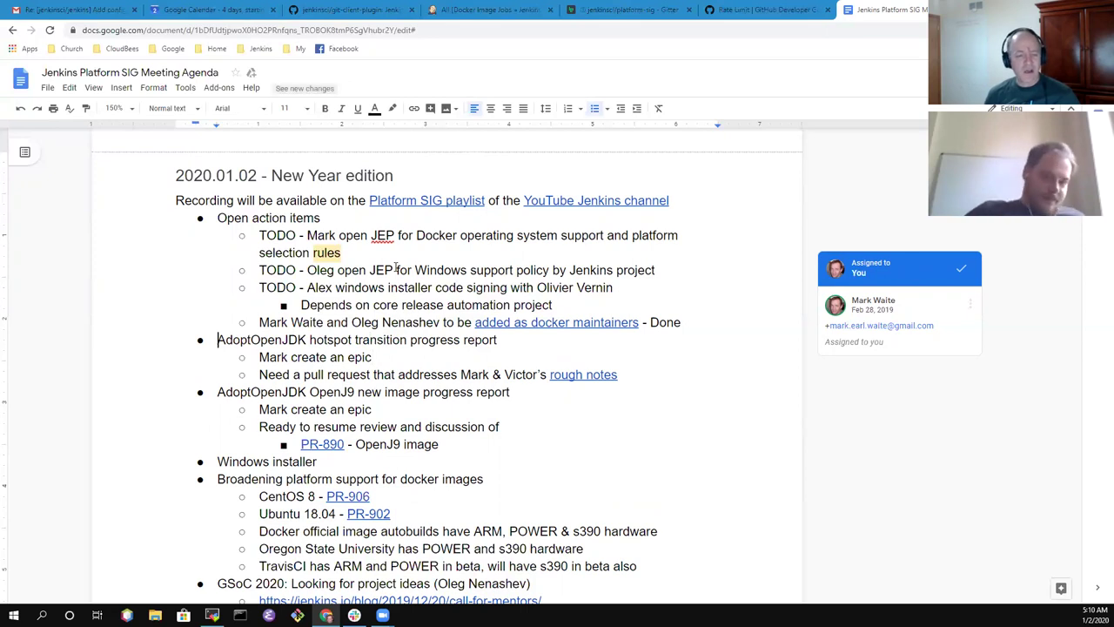
key("shift+End")
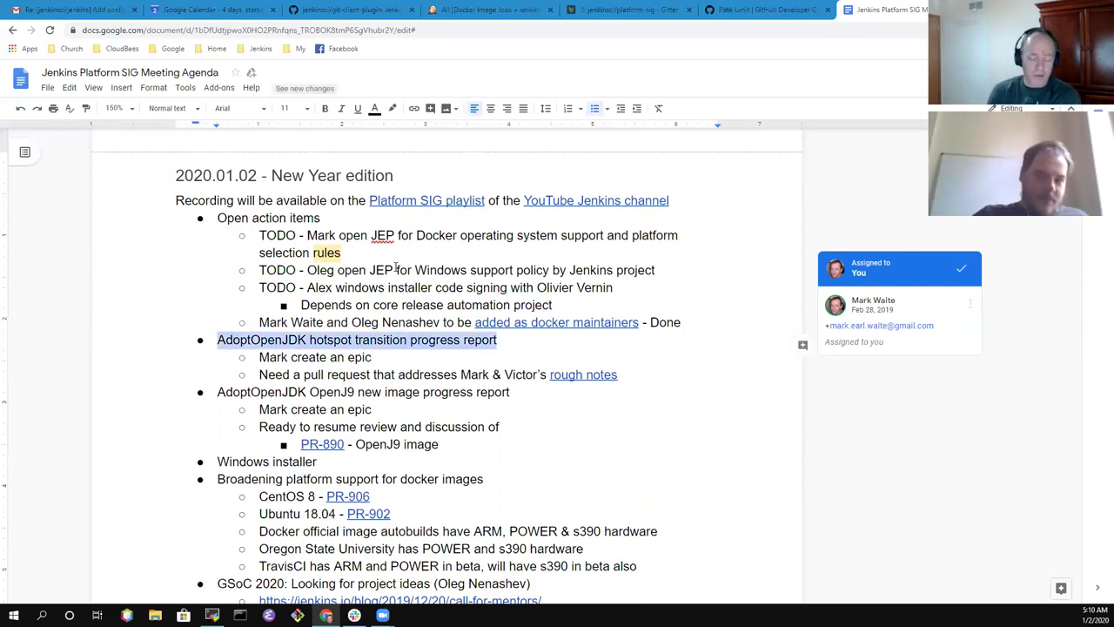
key("Up")
key("Up")
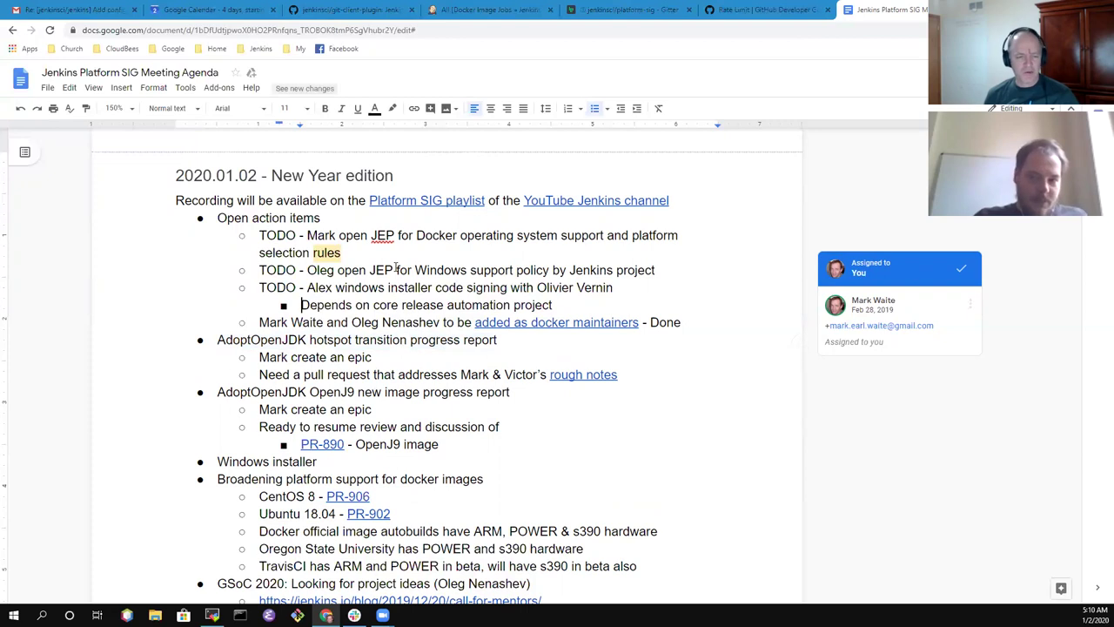
key("Up")
key("End")
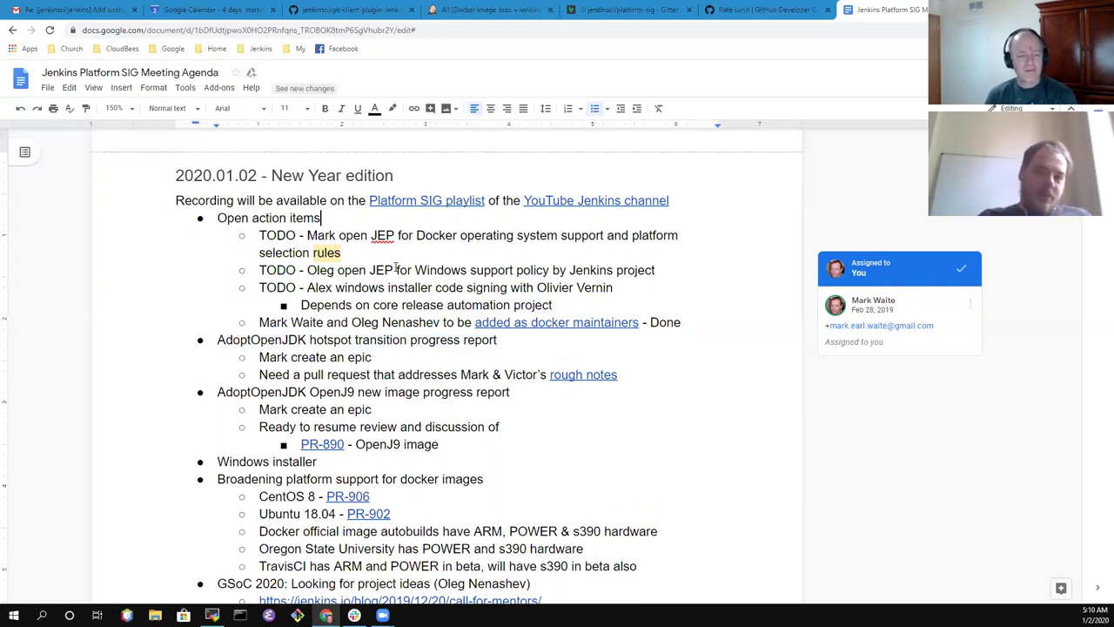
key("Down")
key("Down")
key("Down")
key("Down")
key("Down")
key("Down")
key("Down")
key("Down")
key("Down")
key("Down")
key("Down")
key("Down")
key("Down")
key("Down")
key("Down")
key("Down")
key("Down")
key("Down")
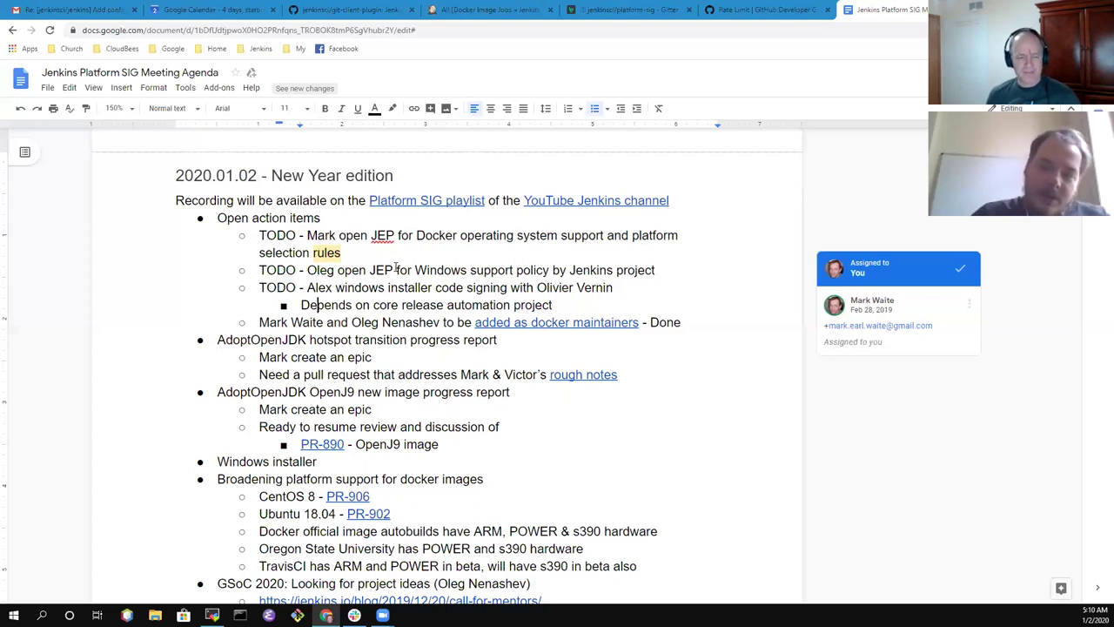
key("Up")
key("Up")
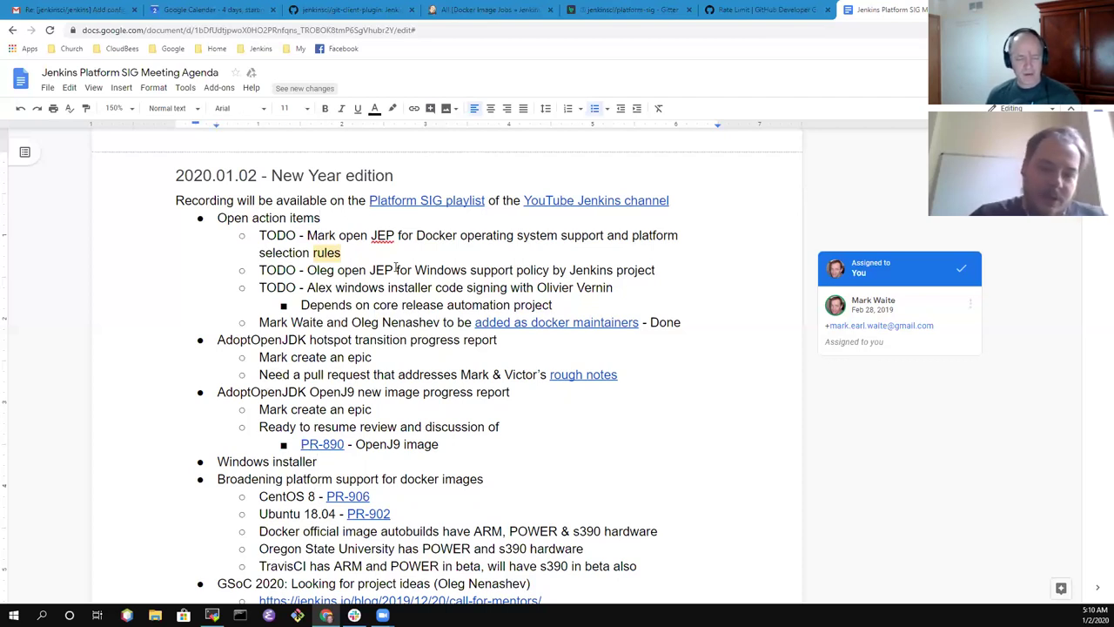
key("Return")
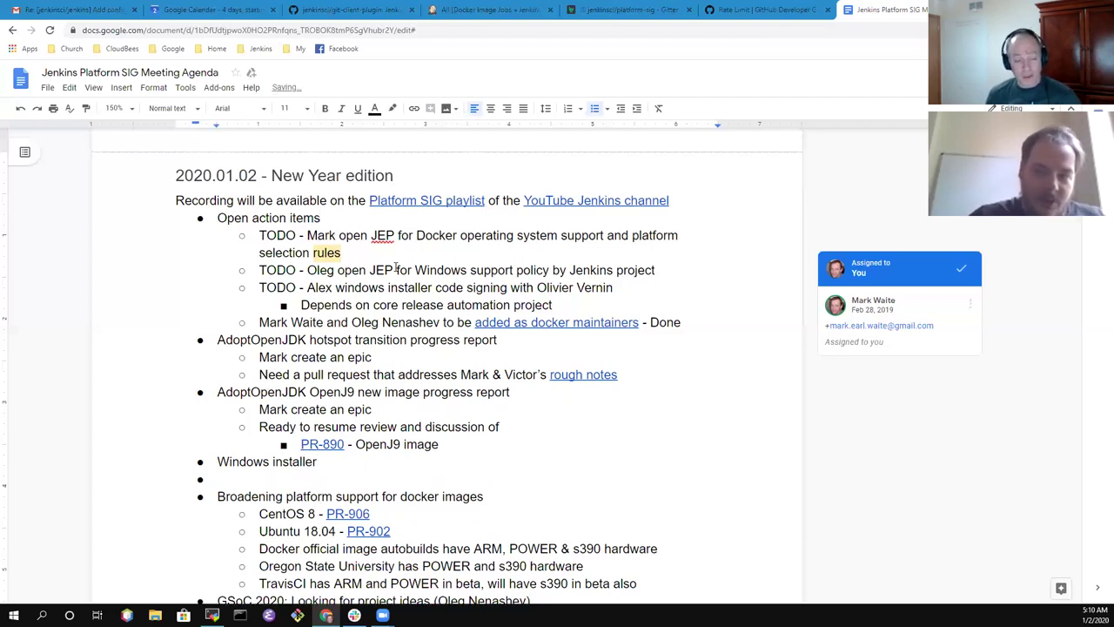
- Type the new topic 'Renaming the agent docker images' in a bullet above Windows installer
key("Up")
key("Return")
key("Up")
type("R")
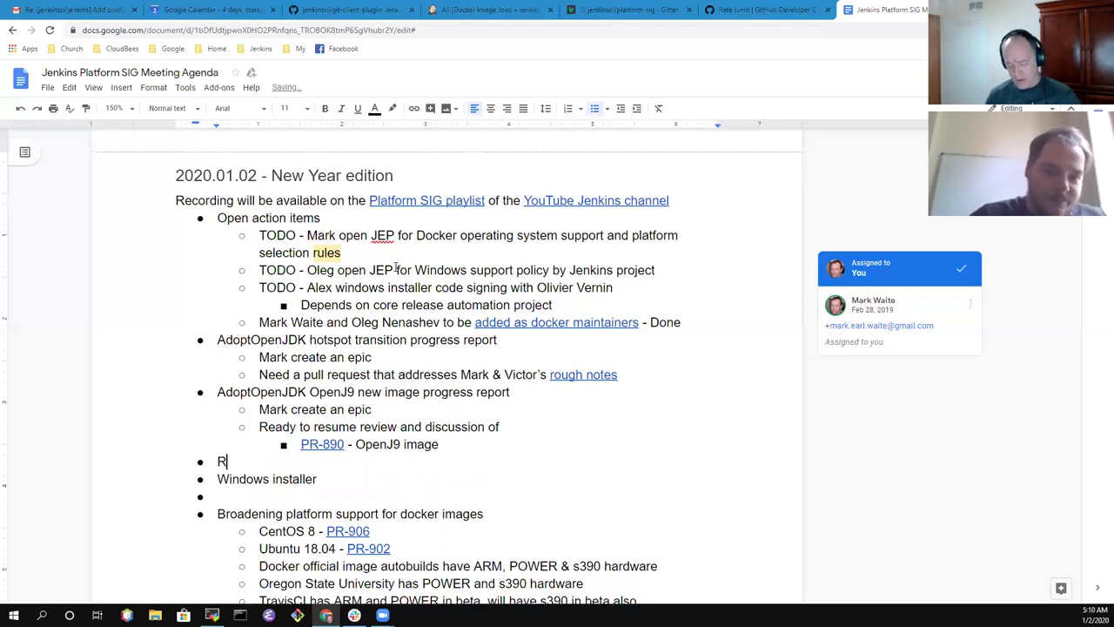
type("enaming the ssh")
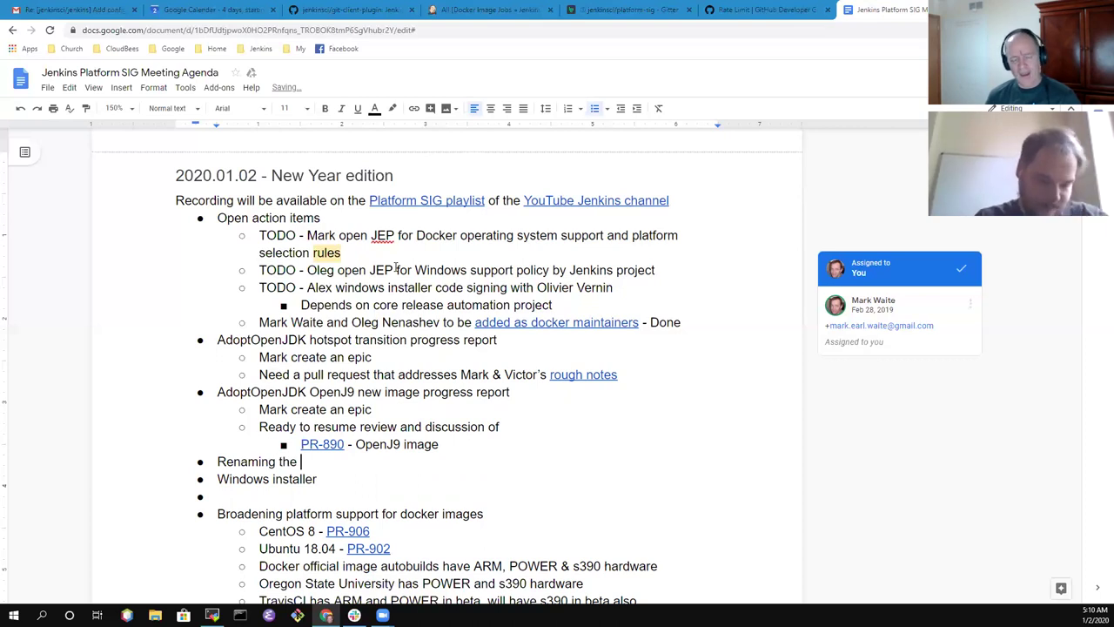
key("BackSpace")
key("BackSpace")
key("BackSpace")
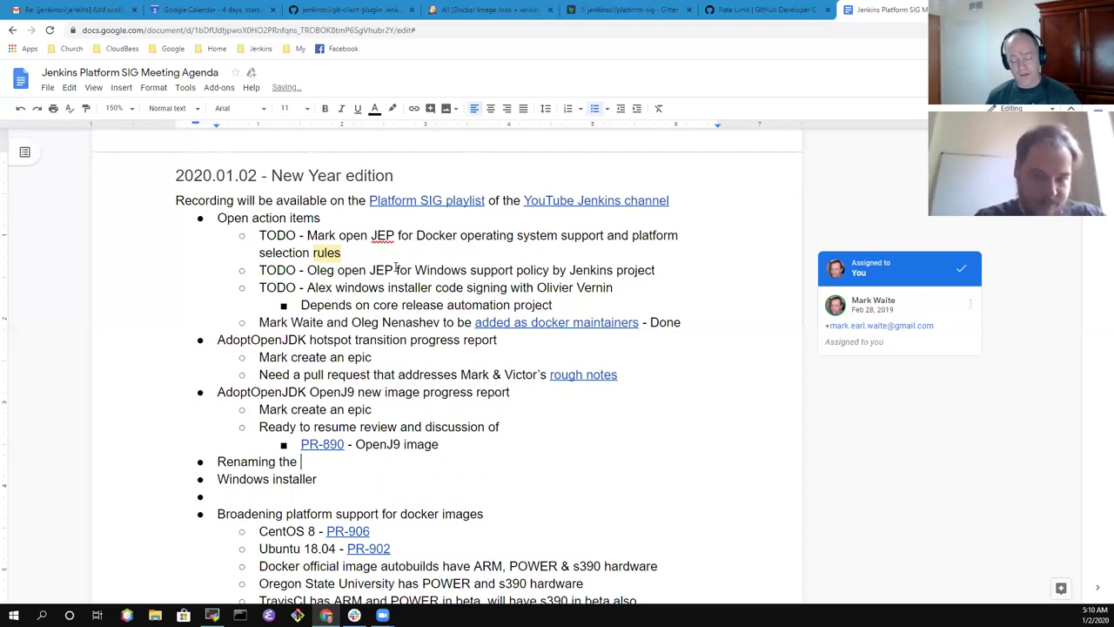
type("agent dock")
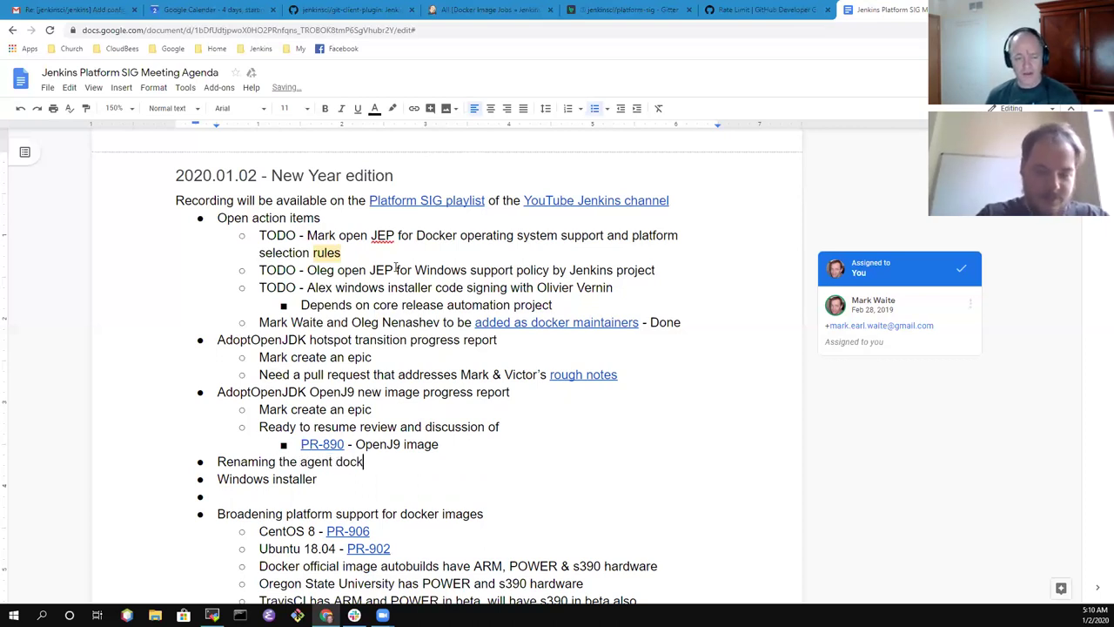
type("er images")
- Add the indented sub-bullet 'Part of JENKINS-42816 epic' under the renaming topic
key("Return")
key("Tab")
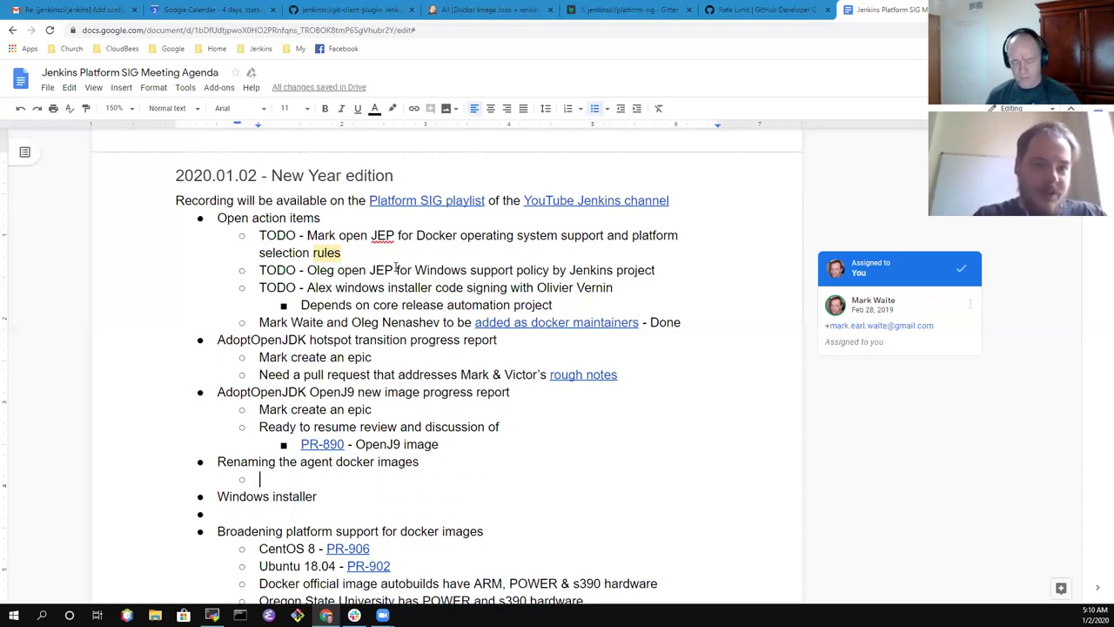
type("Part b")
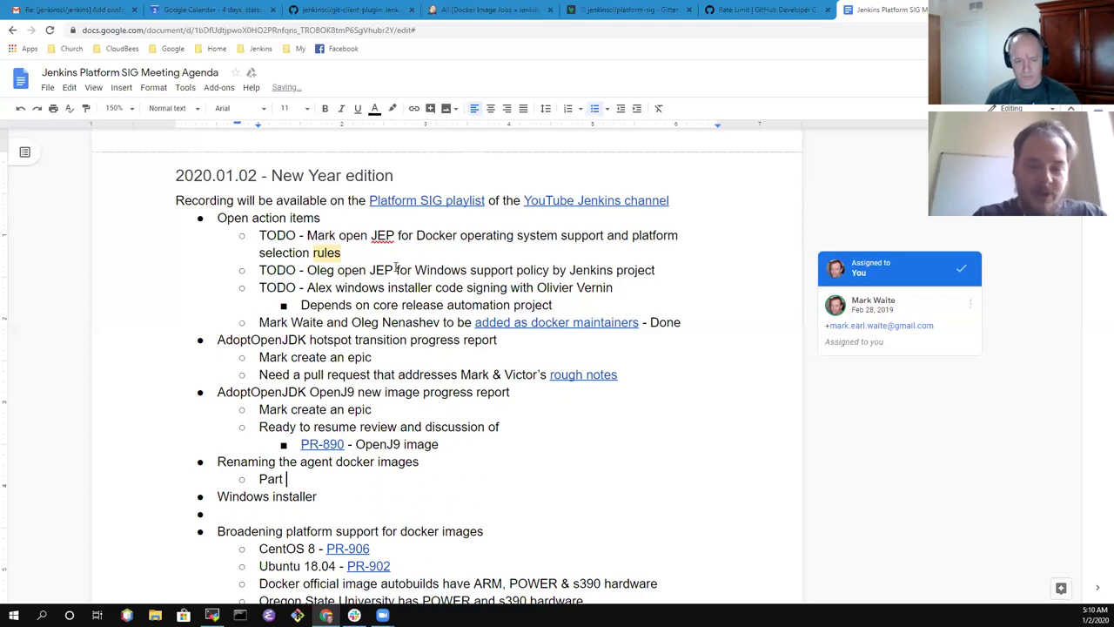
key("BackSpace")
type("of")
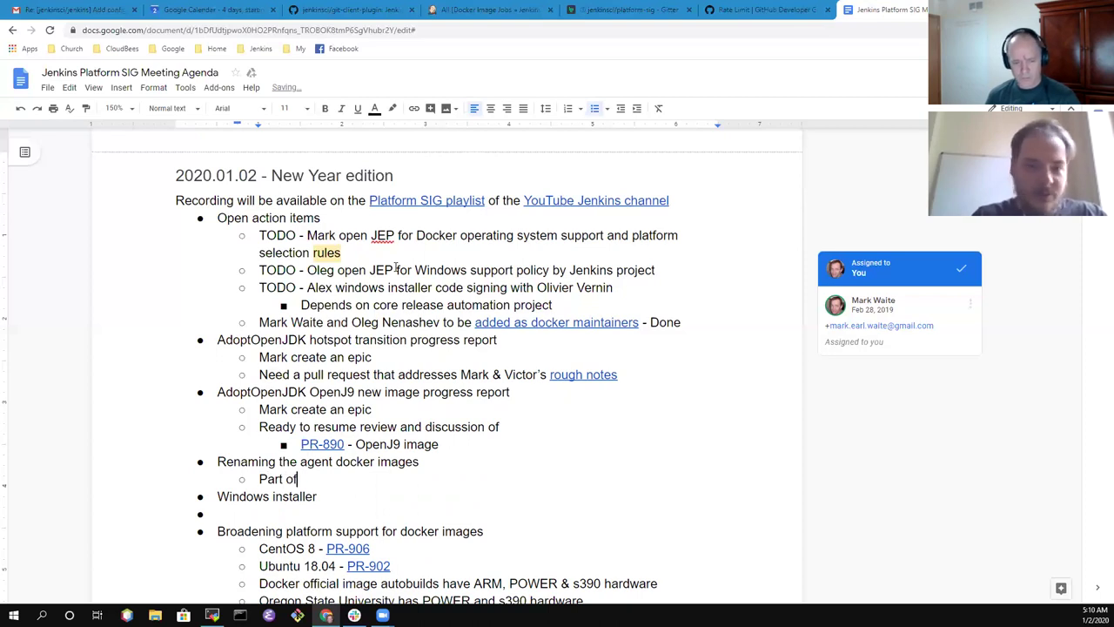
type(" JENKINS-")
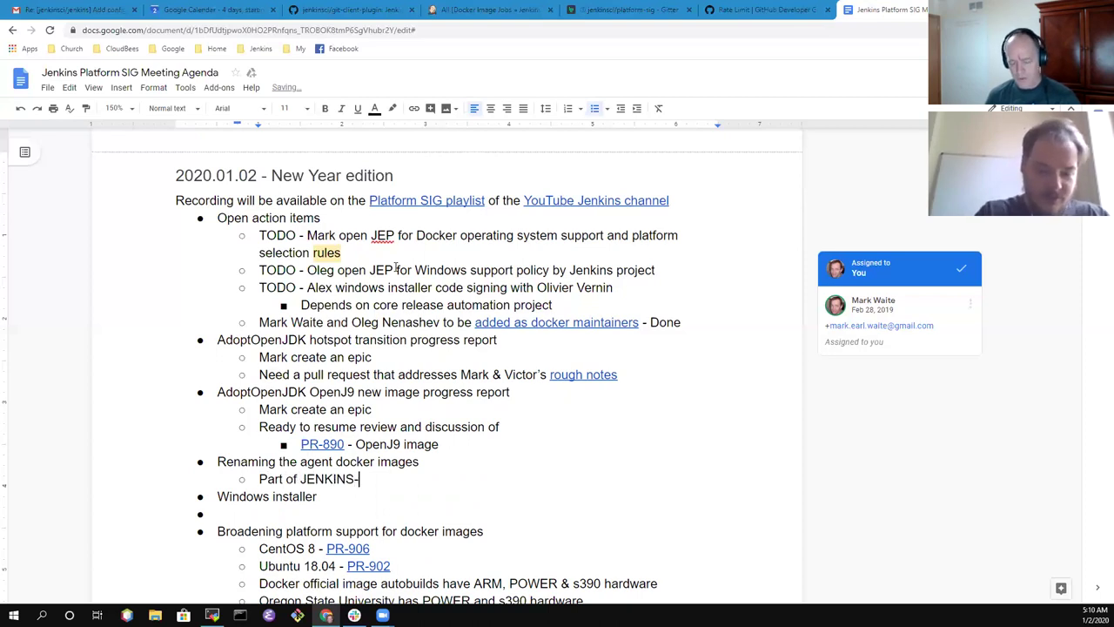
type("42816 epci")
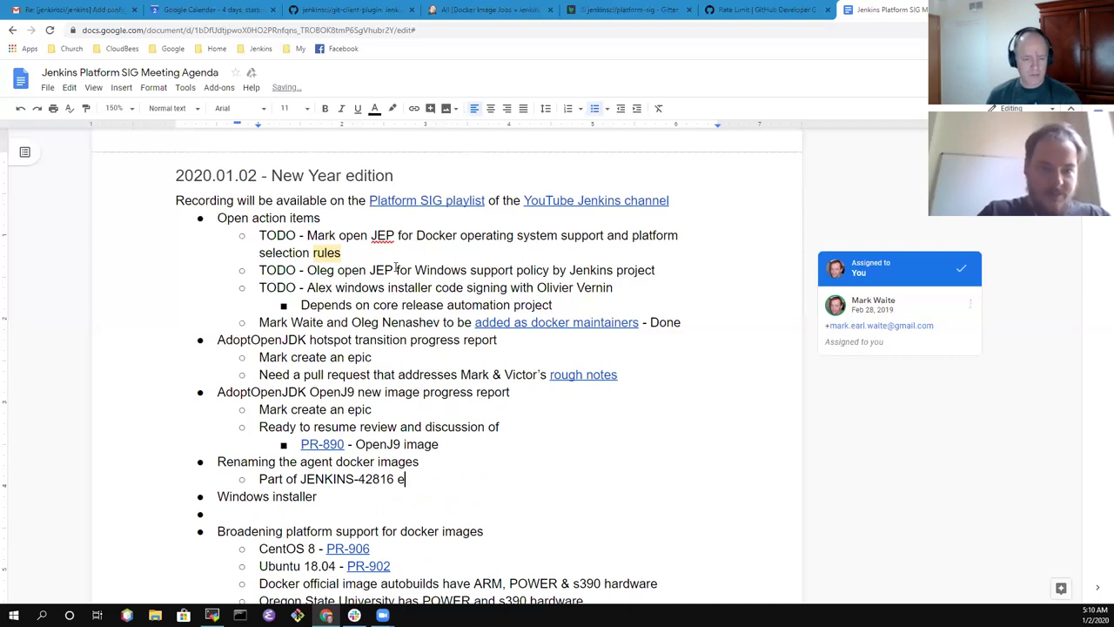
key("BackSpace")
key("BackSpace")
type("ic")
key("BackSpace")
key("BackSpace")
type("ic")
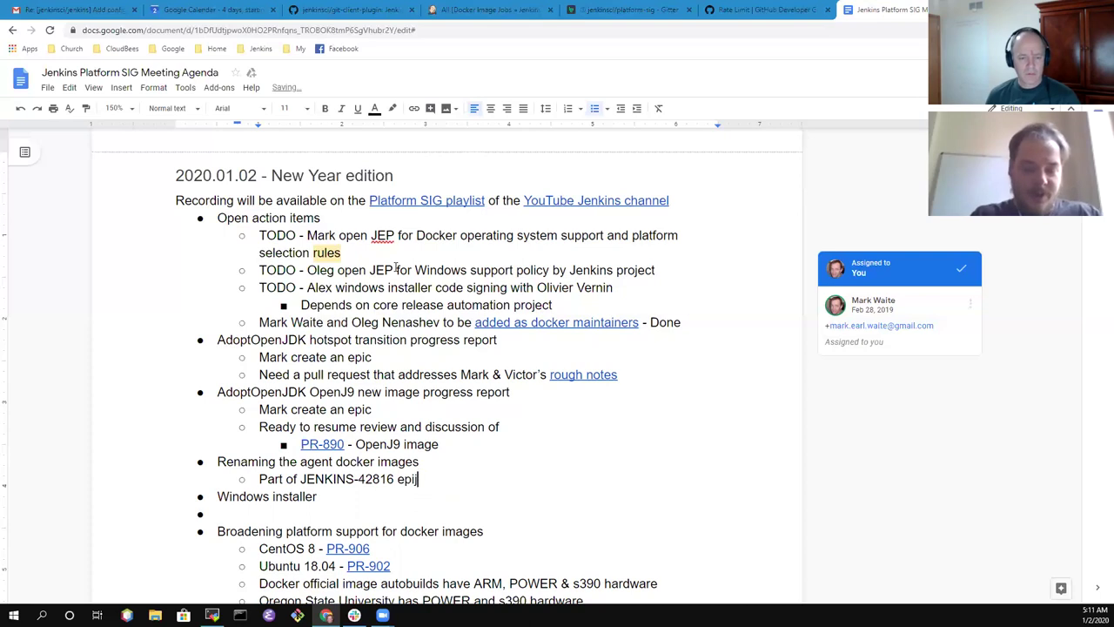
- Delete the empty bullet under Windows installer and remove 'the' from the renaming topic title
key("Down")
key("Down")
key("BackSpace")
key("BackSpace")
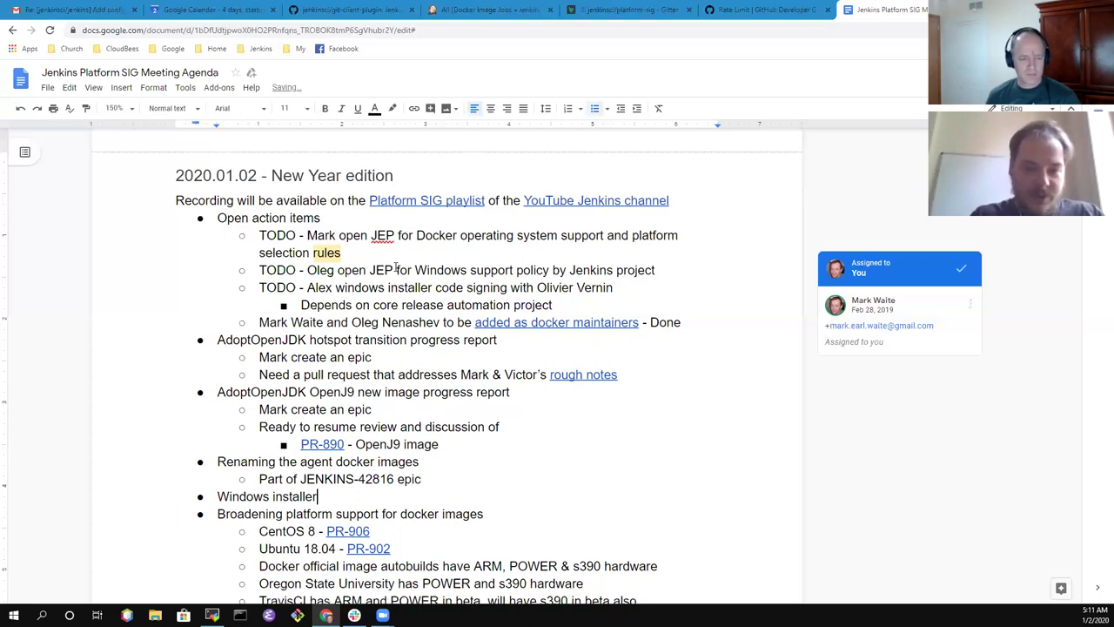
key("Up")
key("Up")
key("ctrl+Left")
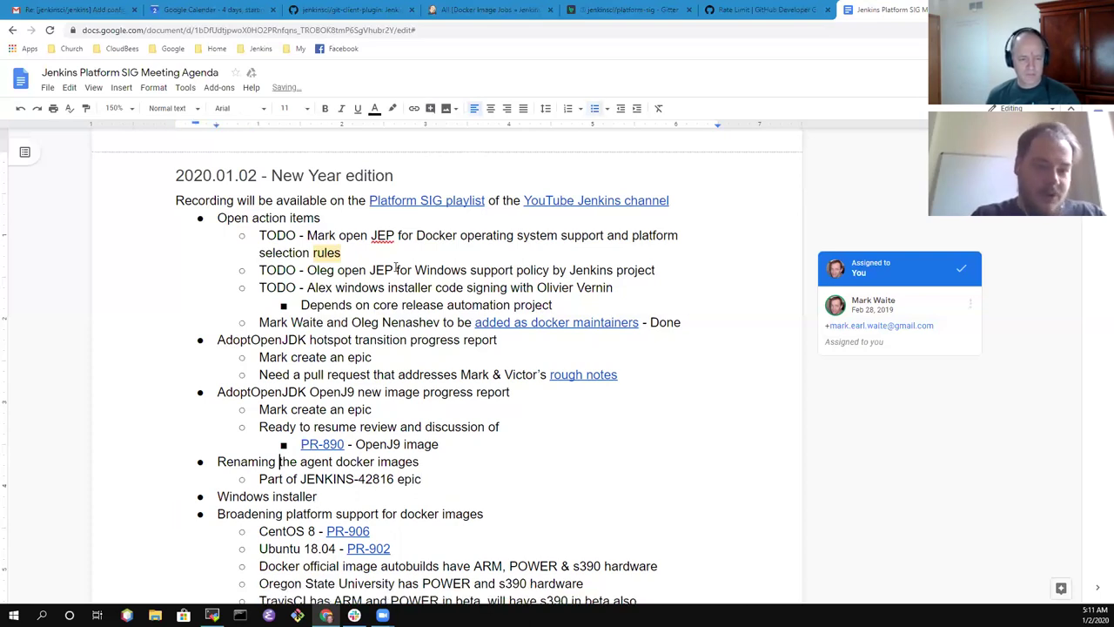
key("ctrl+shift+Left")
key("BackSpace")
key("Down")
key("End")
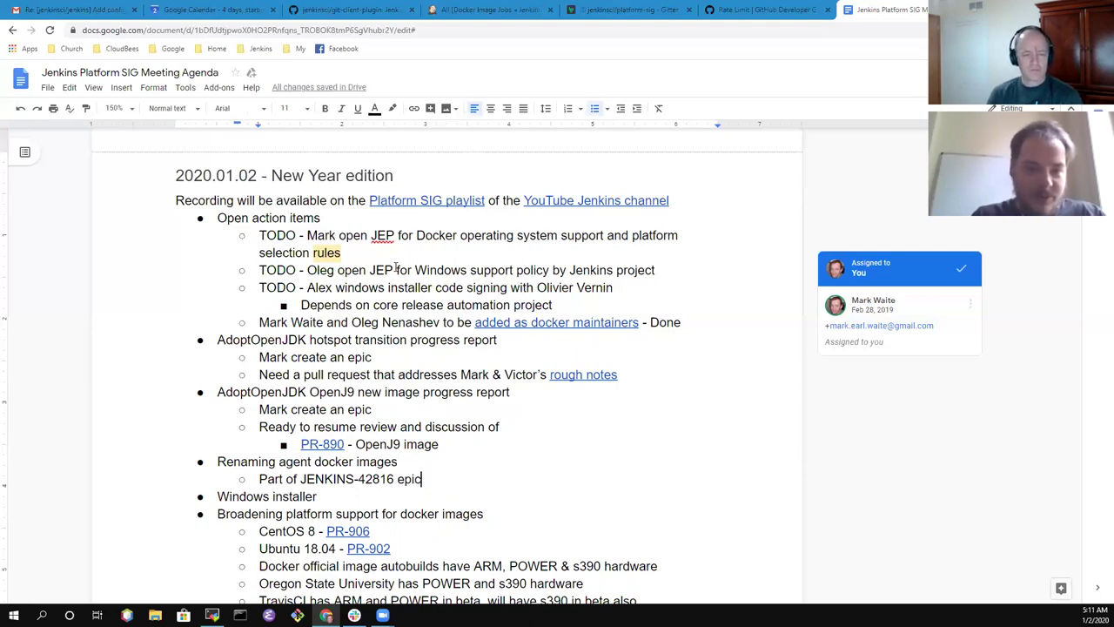
key("Up")
key("Up")
key("Up")
key("Up")
key("Up")
key("Up")
key("Up")
key("Up")
key("Up")
key("Up")
key("Up")
key("Up")
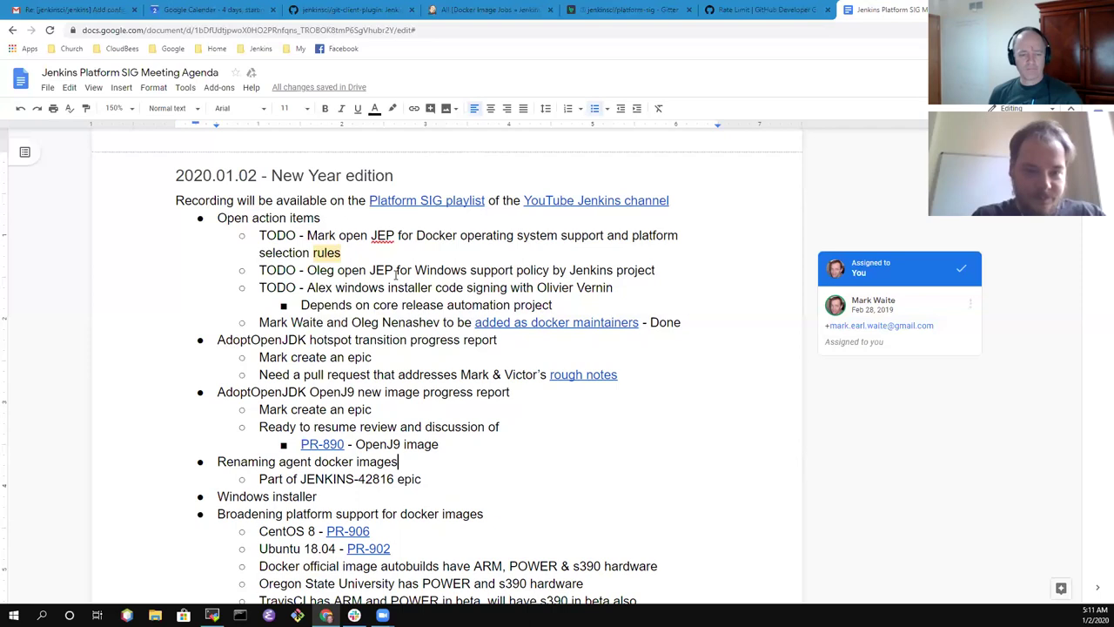
- Select the Open action items heading line, then move down to Mark's first TODO item
key("Up")
key("Up")
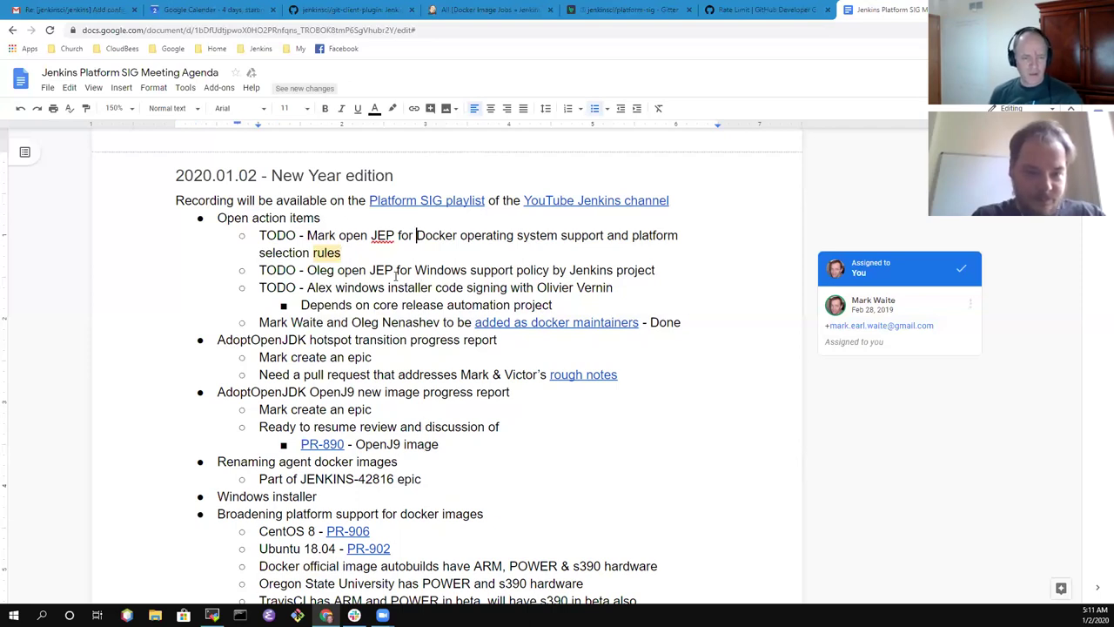
key("Home")
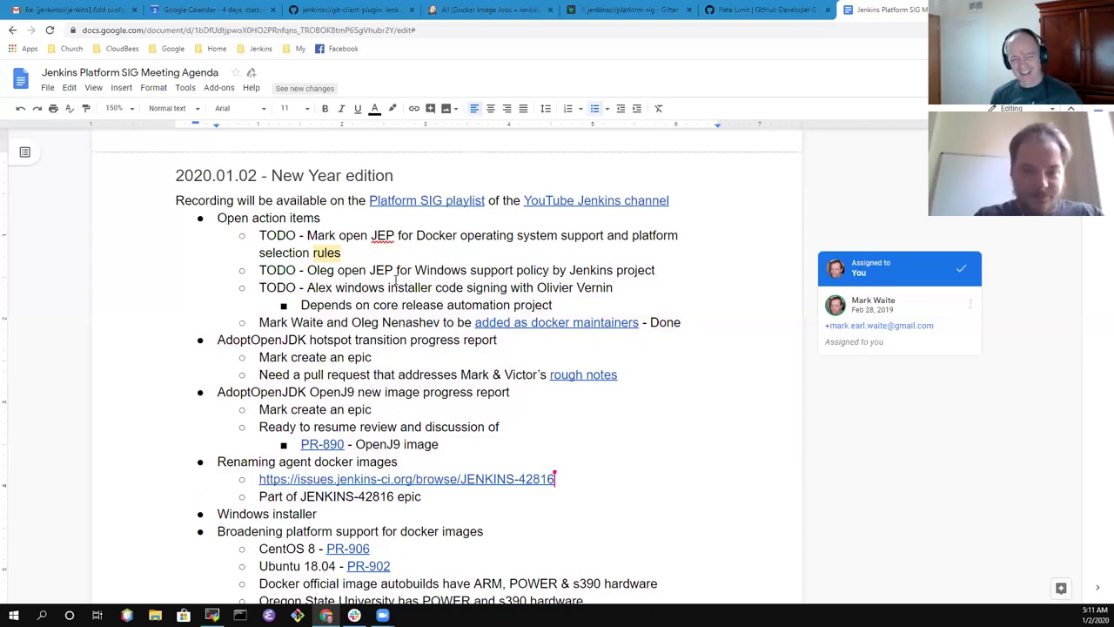
key("shift+End")
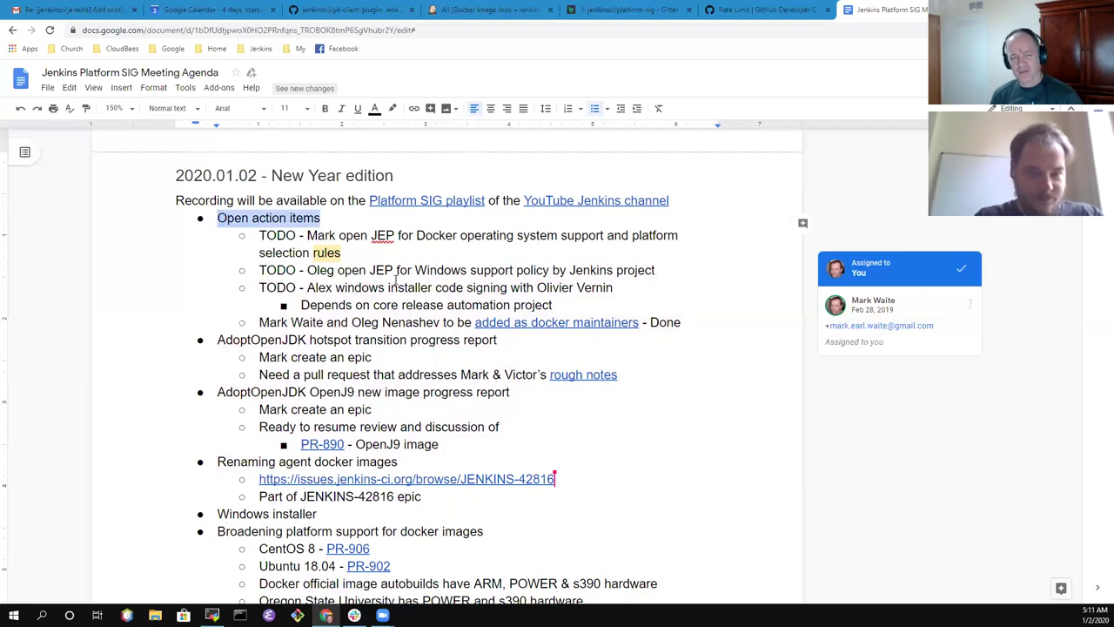
key("Down")
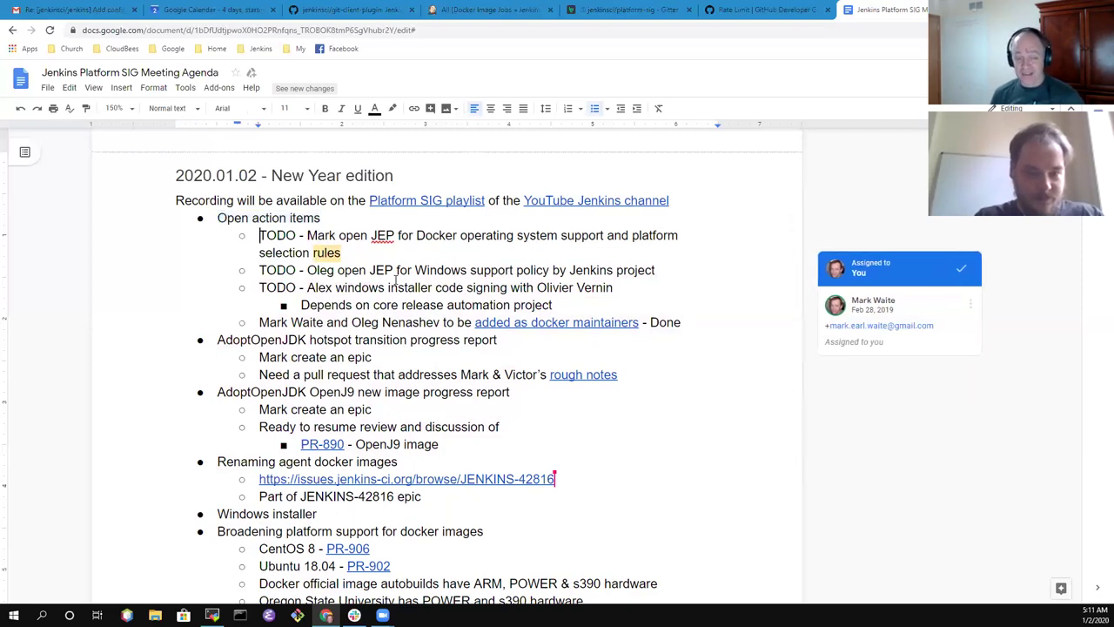
- Select Mark's first TODO item and then Oleg's Windows support policy TODO item
key("Home")
key("shift+End")
key("shift+Down")
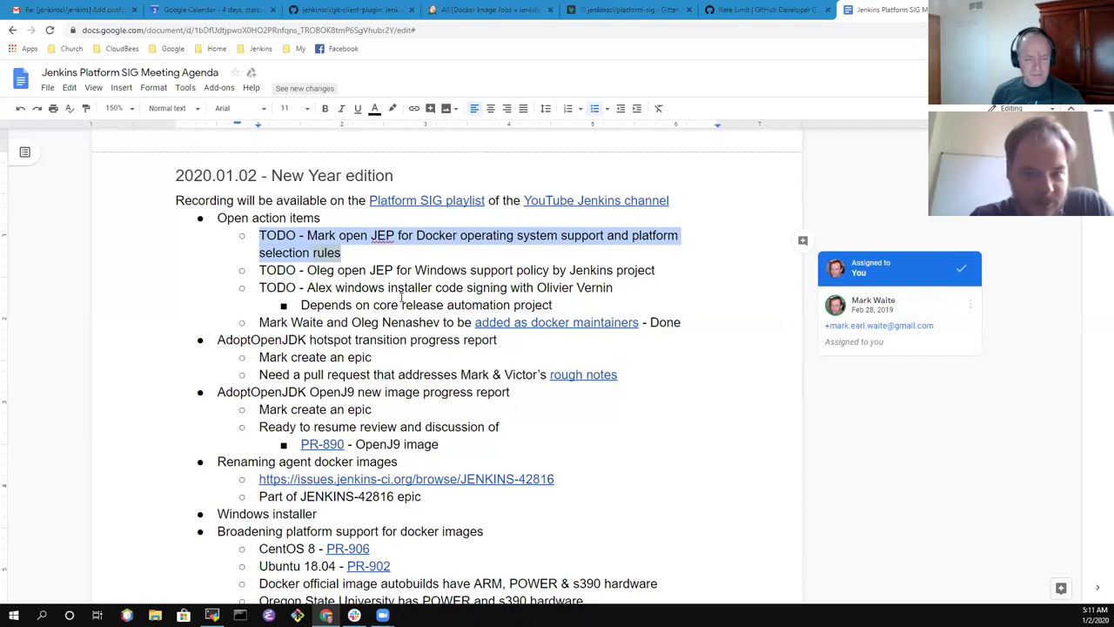
key("Right")
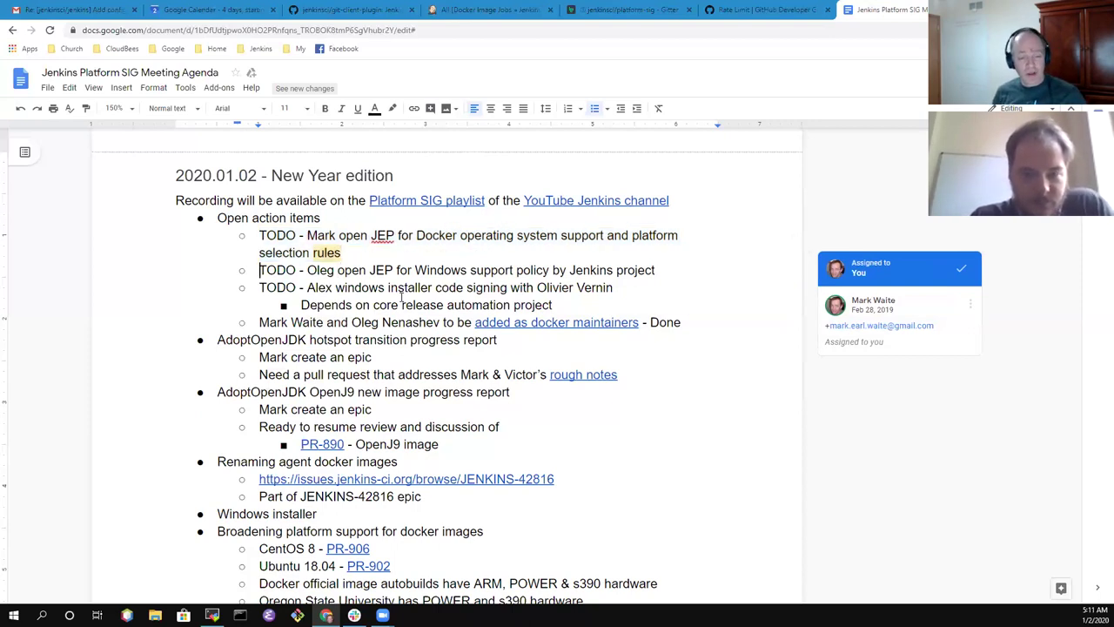
key("shift+End")
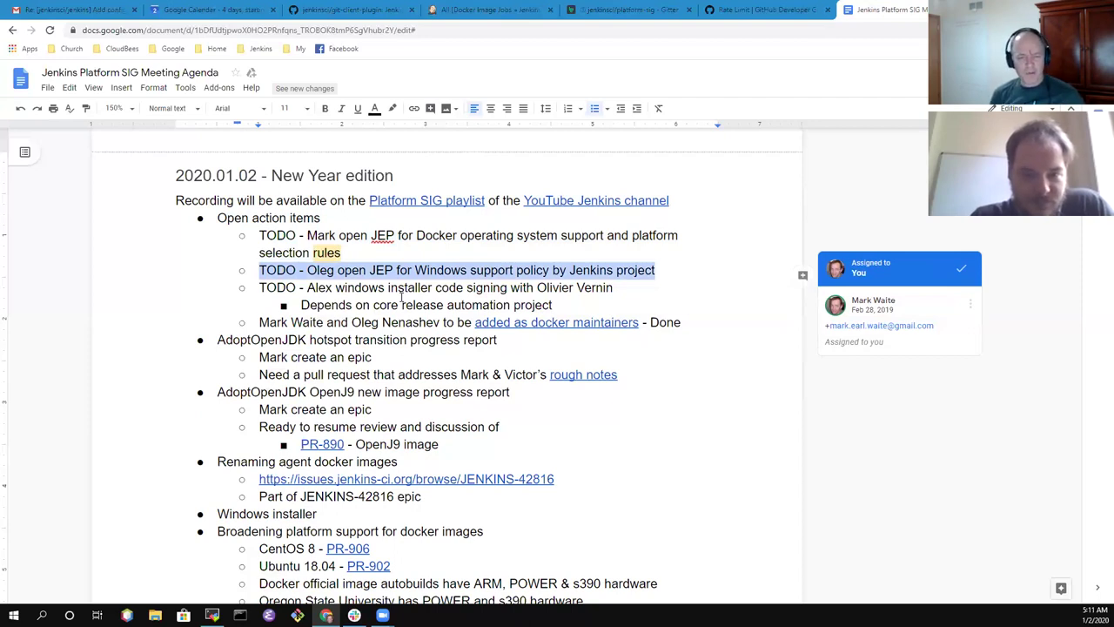
key("Right")
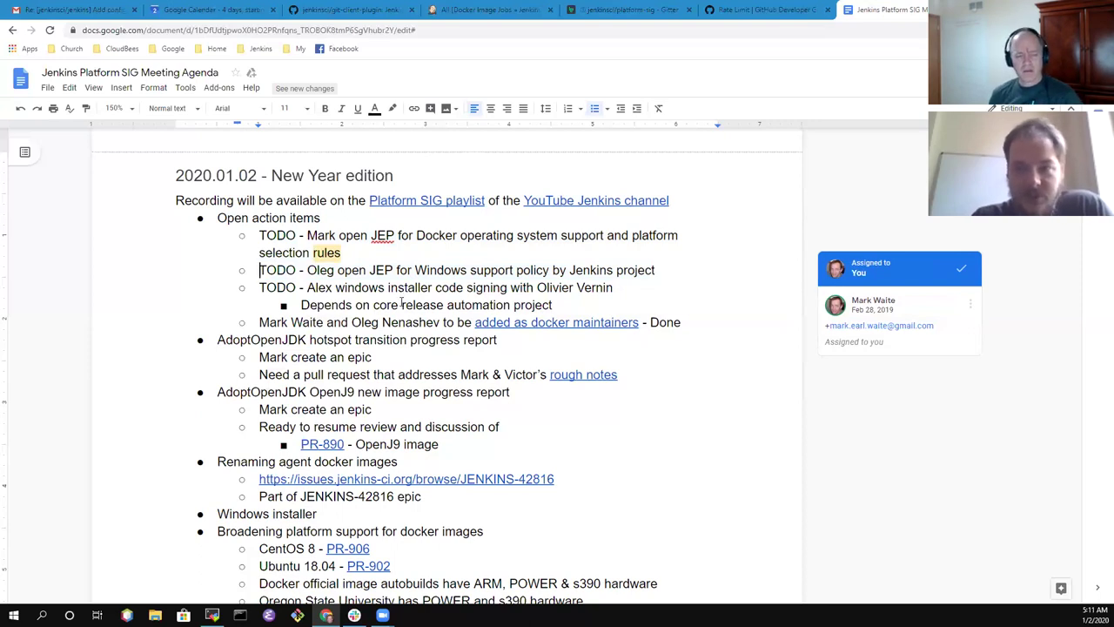
- Add the nested note 'Next governance meeting in ~2 weeks', then start 'Agenda is very full, but good to include'
key("Return")
key("Tab")
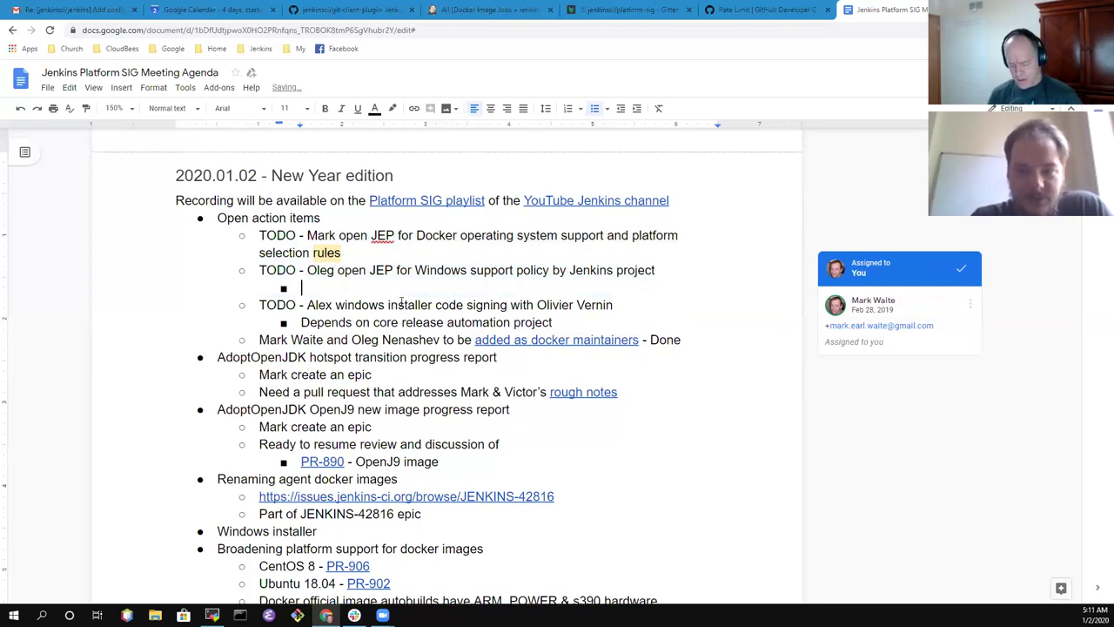
type("Next ")
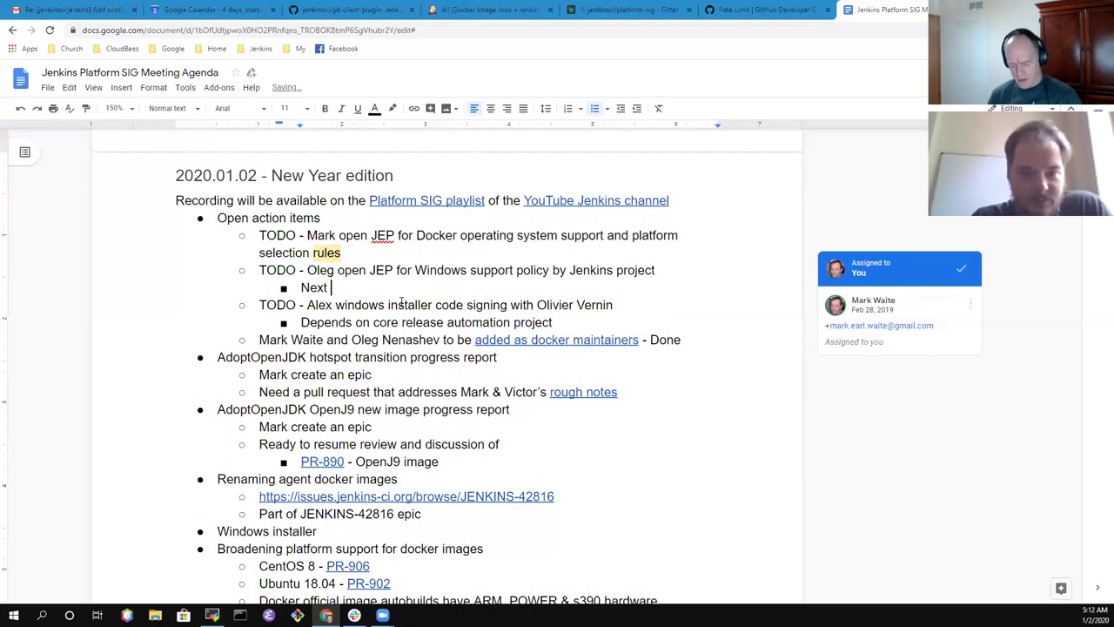
type("govern")
key("BackSpace")
key("BackSpace")
key("BackSpace")
type("verne")
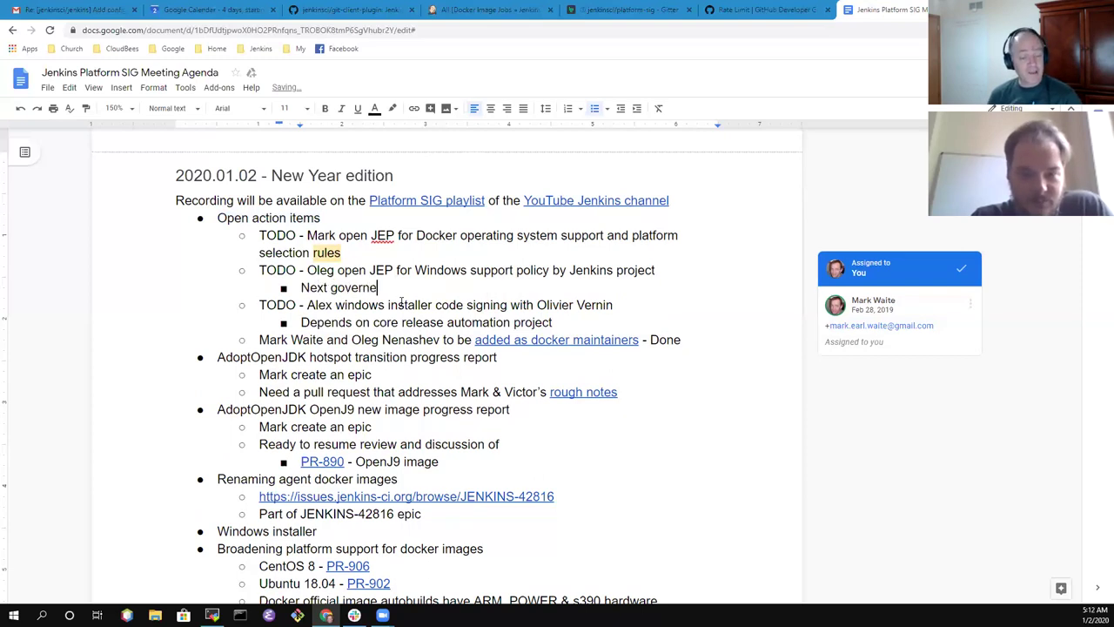
key("BackSpace")
type("ance")
type("meeting")
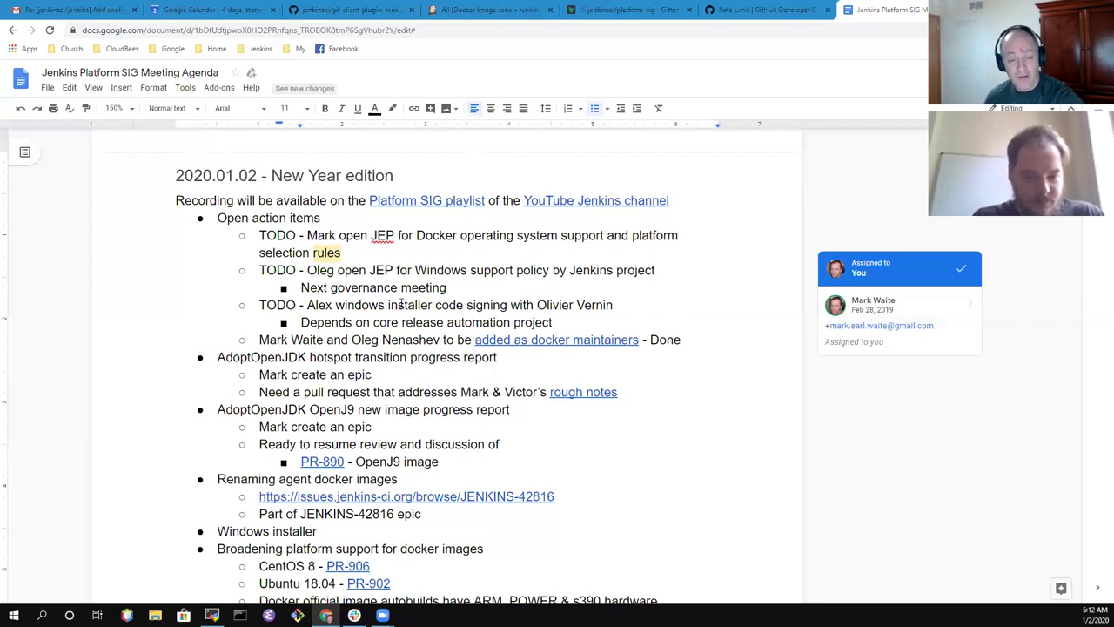
type("in ")
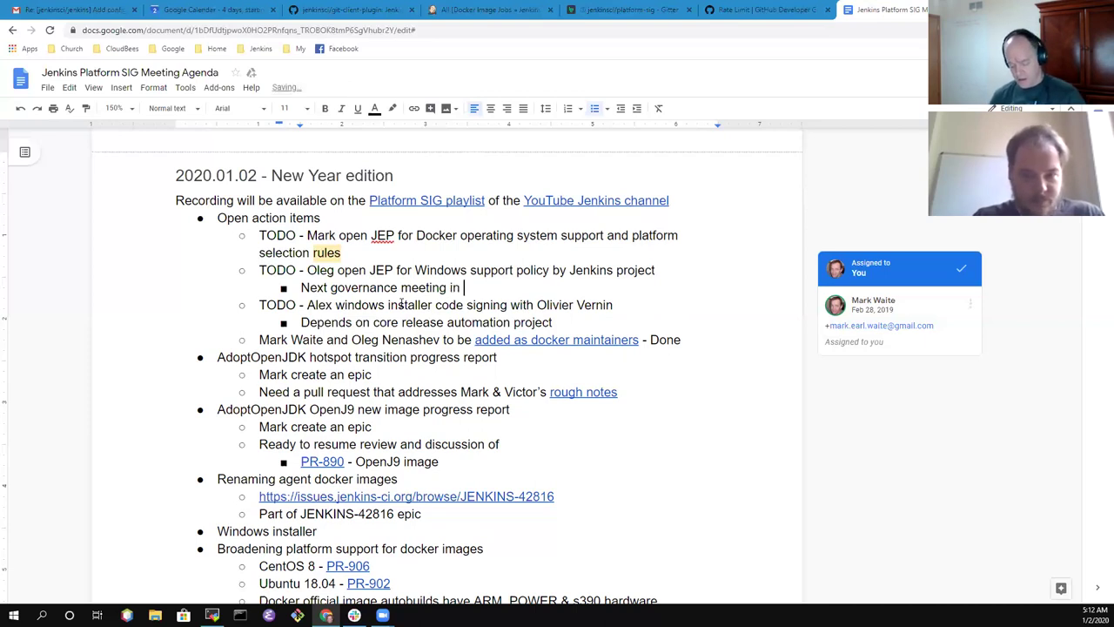
type("~2 weeks")
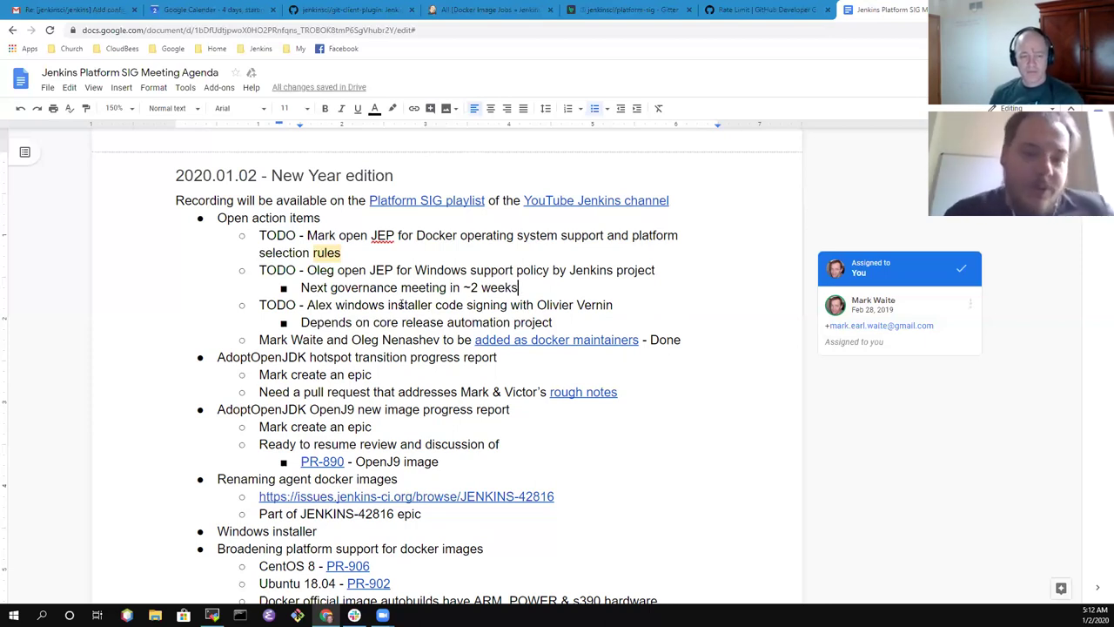
key("Return")
type("Agen")
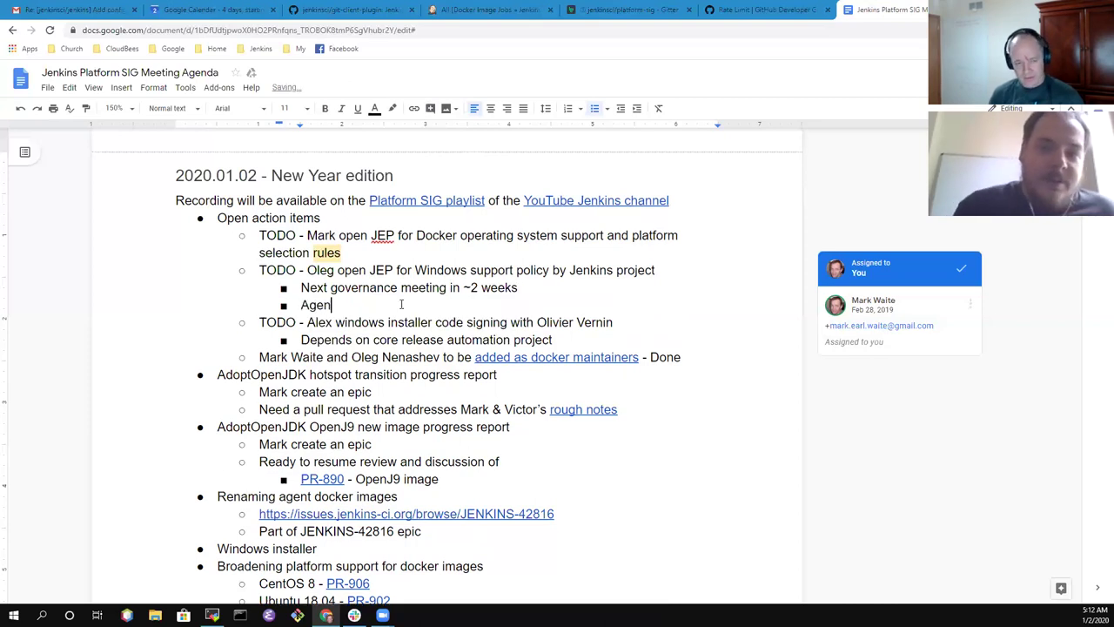
type("da is very ")
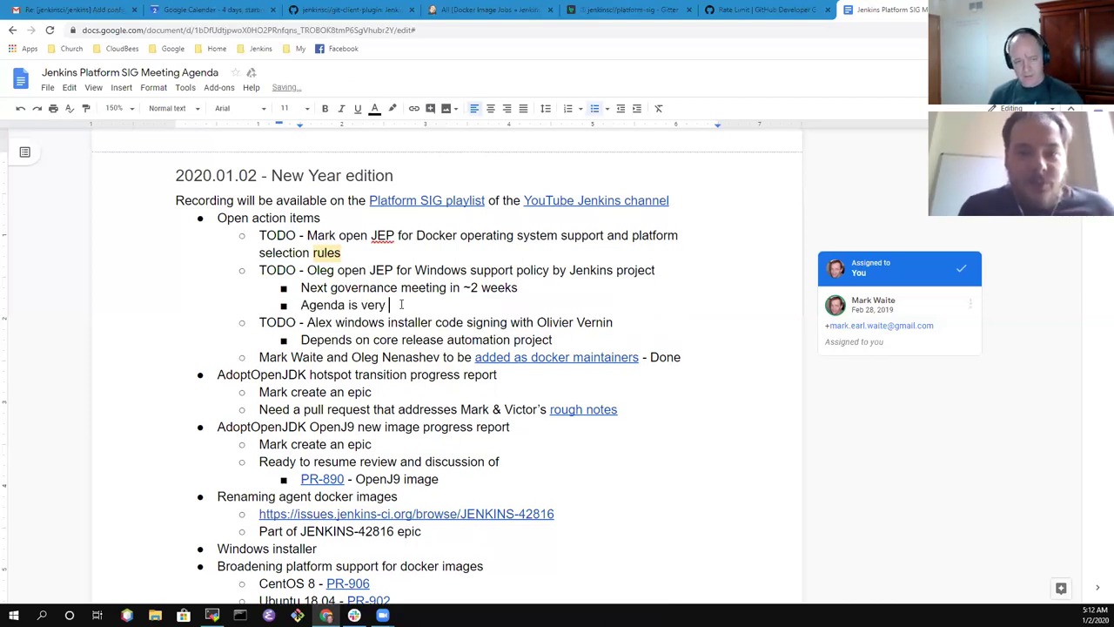
type("full, but ")
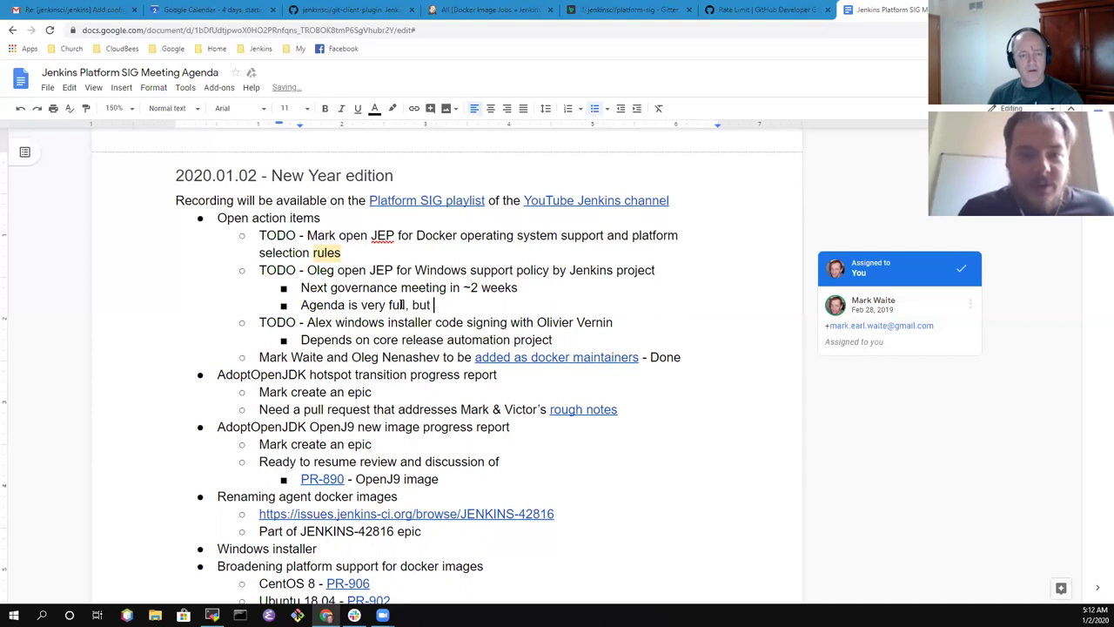
type("good to include")
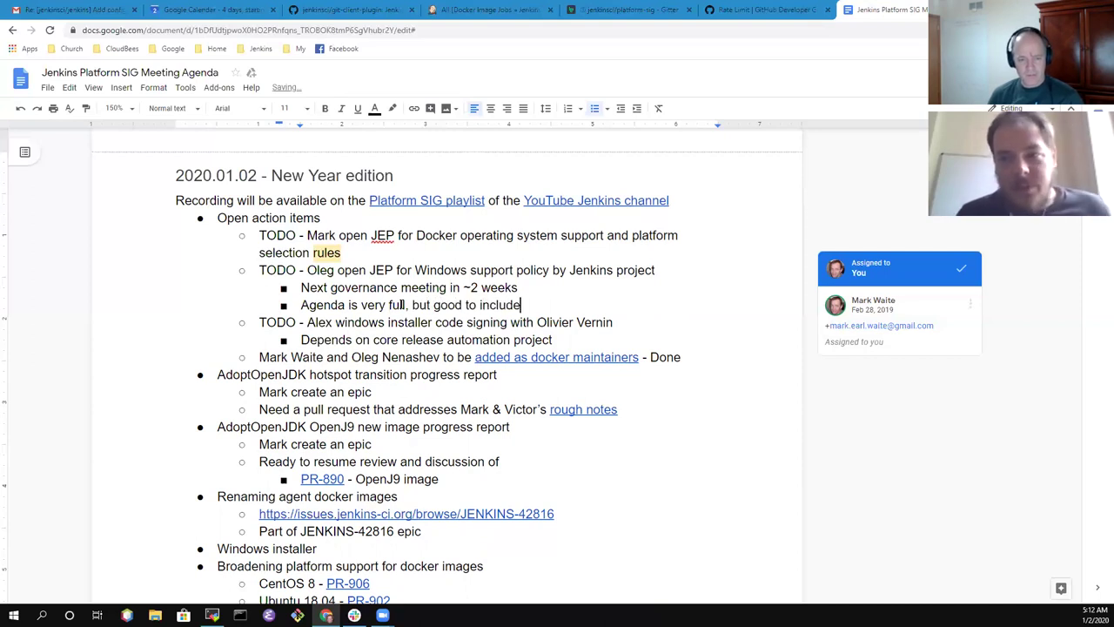
type(" in the agenda")
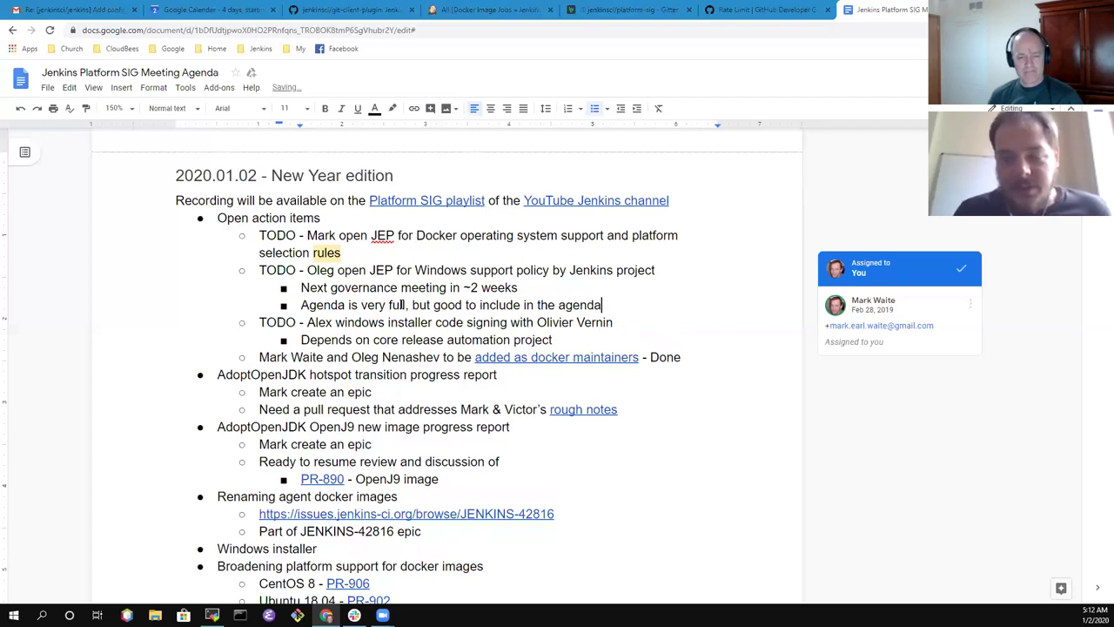
- Trim the agenda note and add 'Governance not currently directly involved in JEP, BDFL instead'
key("BackSpace")
key("BackSpace")
key("BackSpace")
key("BackSpace")
key("BackSpace")
key("BackSpace")
key("BackSpace")
key("BackSpace")
key("BackSpace")
key("BackSpace")
key("BackSpace")
key("BackSpace")
key("BackSpace")
key("BackSpace")
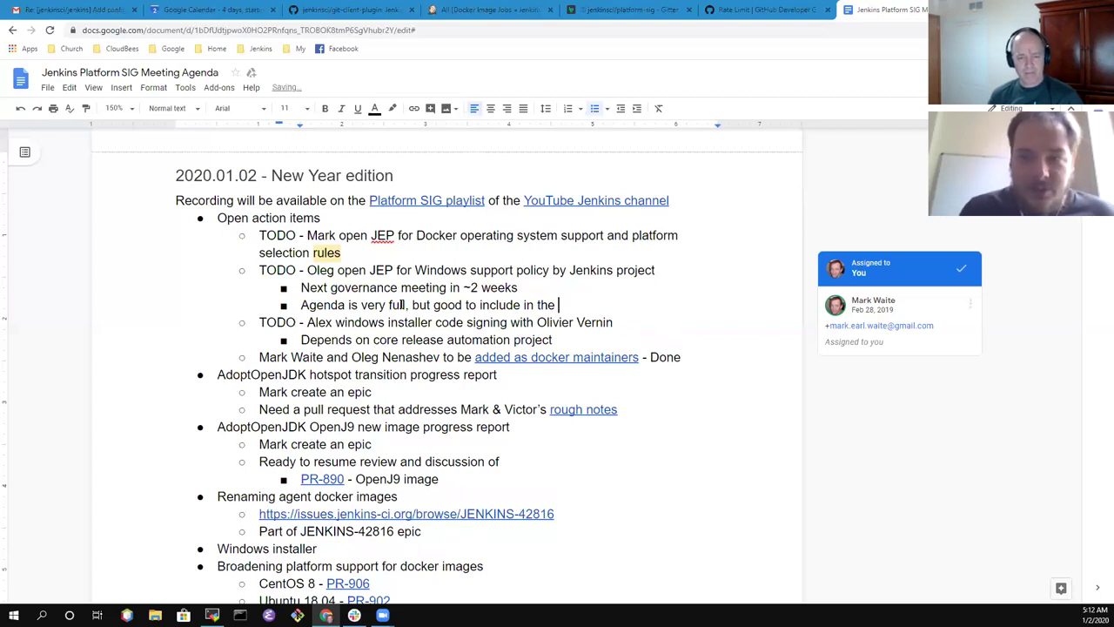
key("Return")
type("Governance")
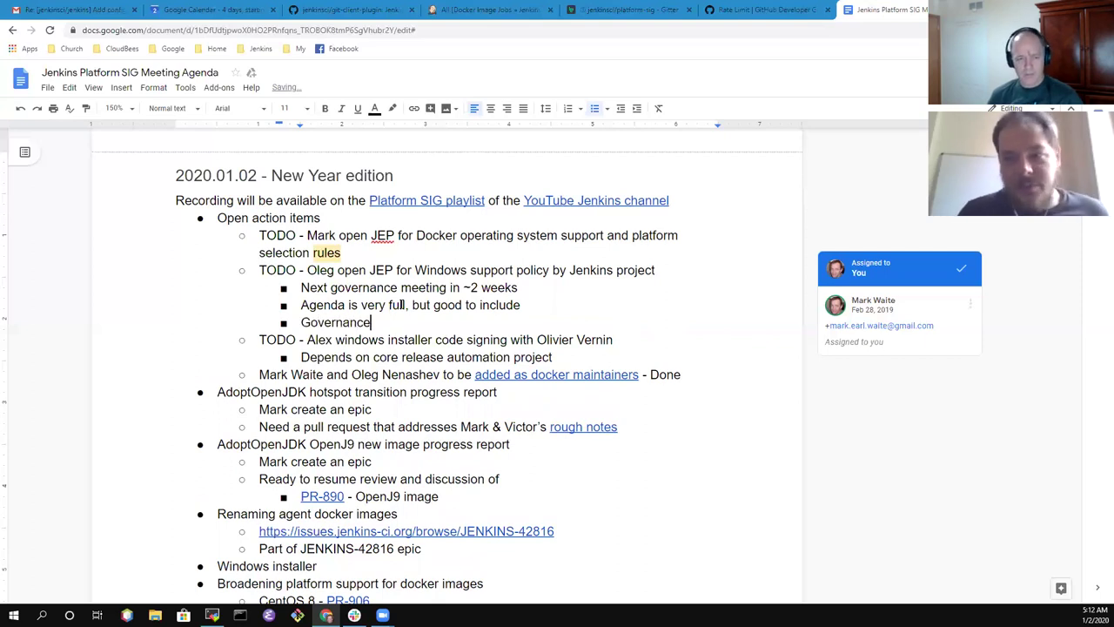
key("shift+Home")
key("BackSpace")
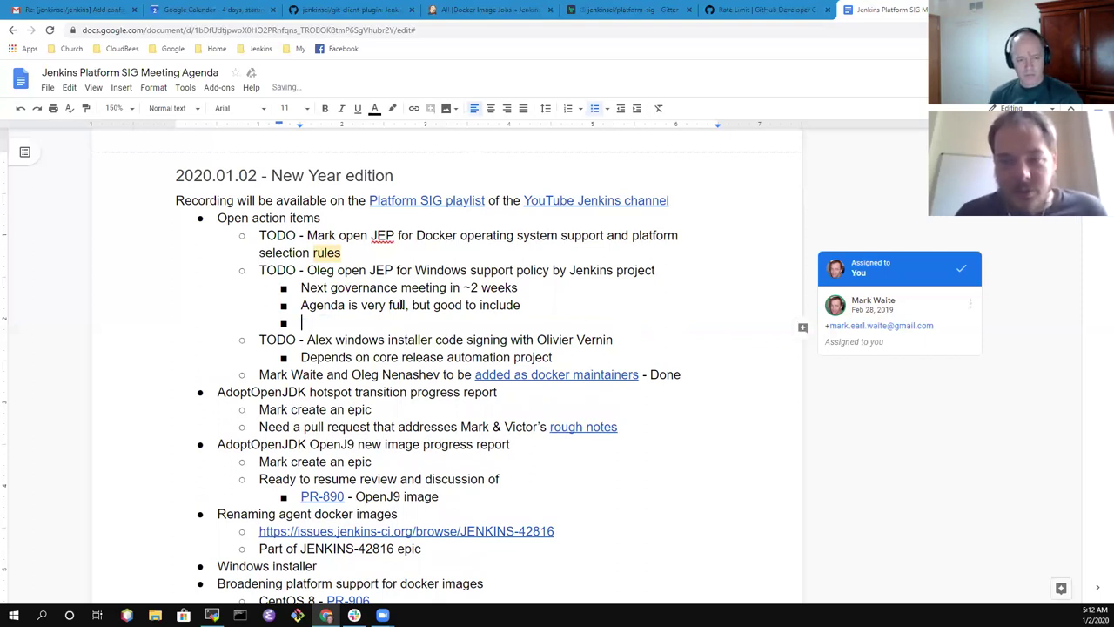
type("Govern")
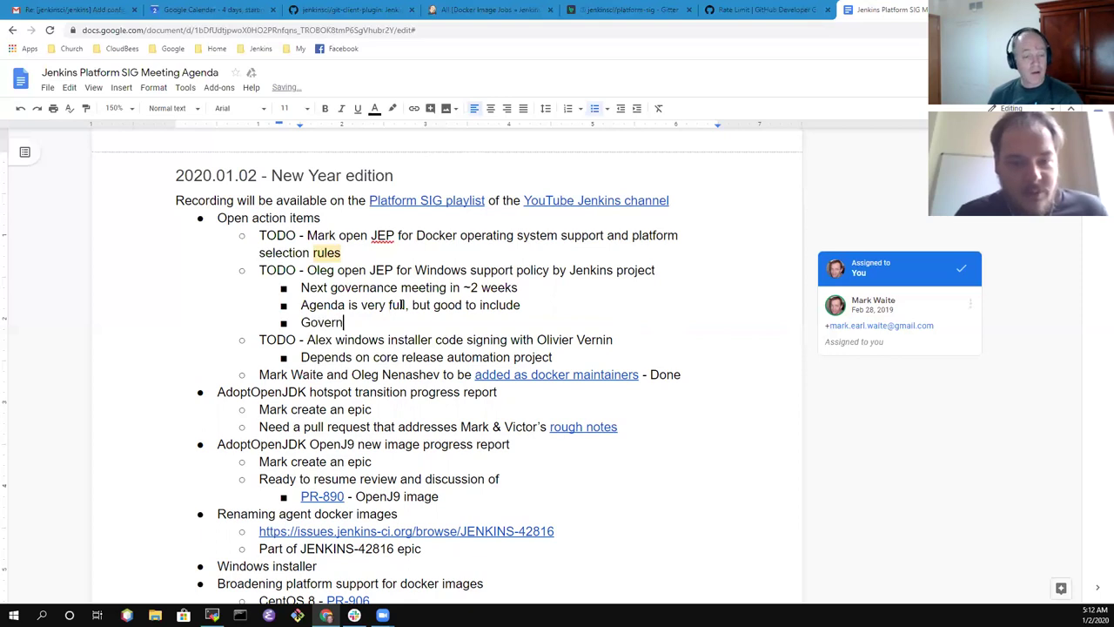
type("ance not cu")
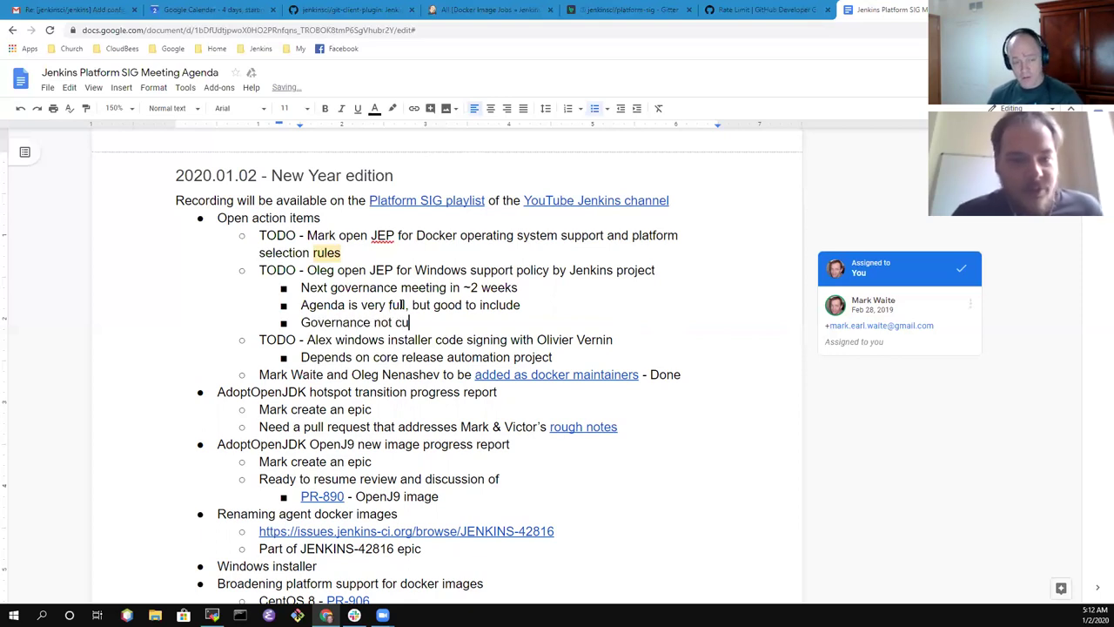
type("rrently direc")
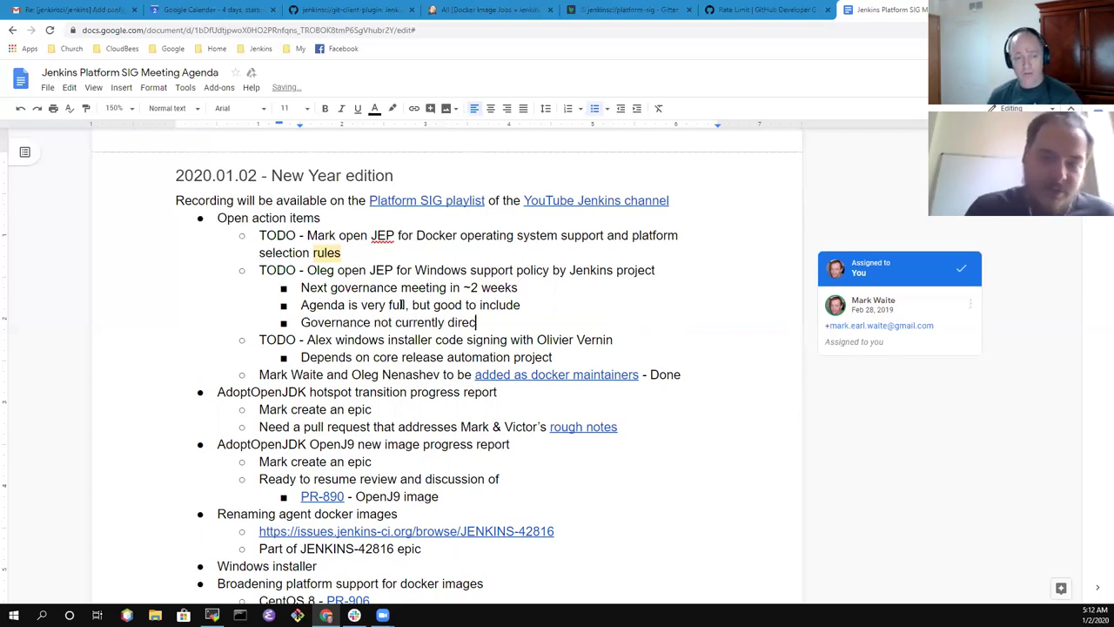
type("tly inbv")
key("BackSpace")
type("bvo")
key("BackSpace")
key("BackSpace")
key("BackSpace")
type("volv")
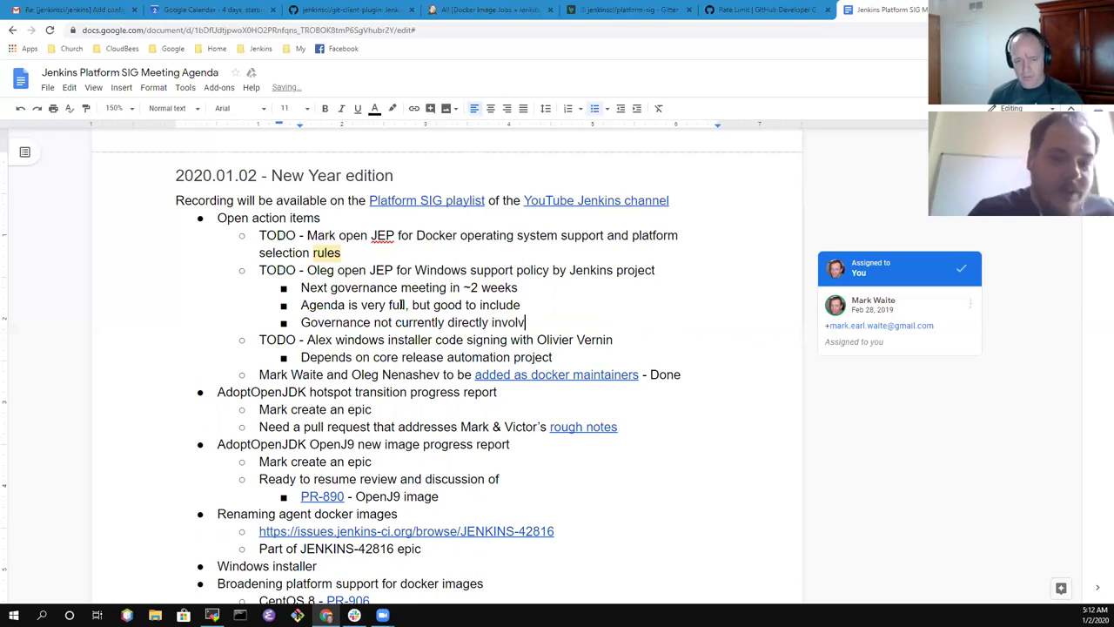
type("ed in JEP, ")
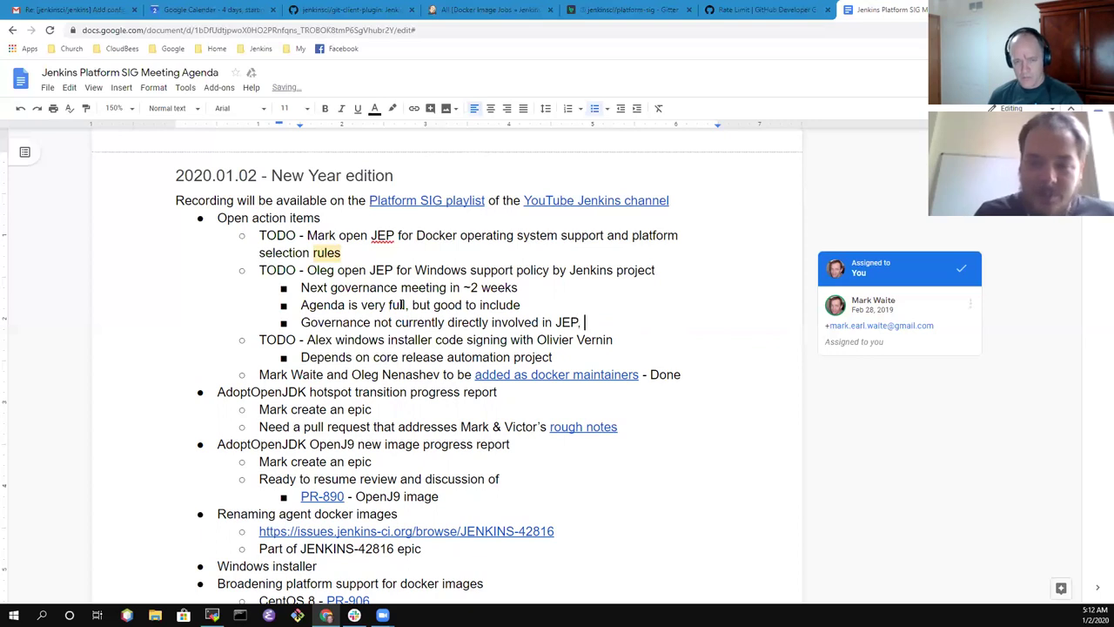
type("BDFL ")
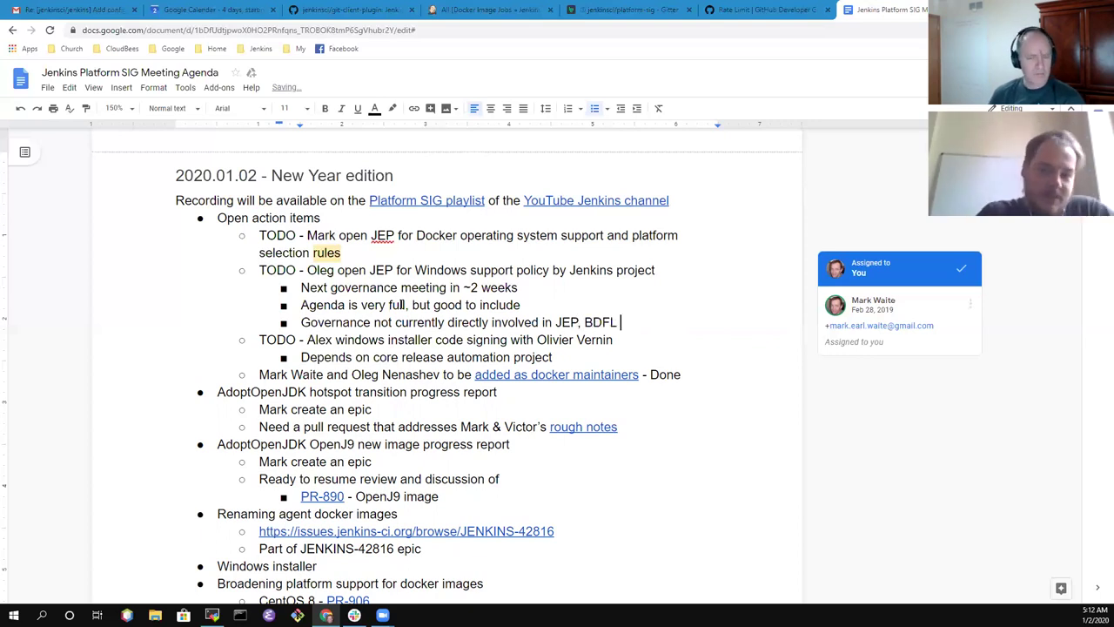
type("instead")
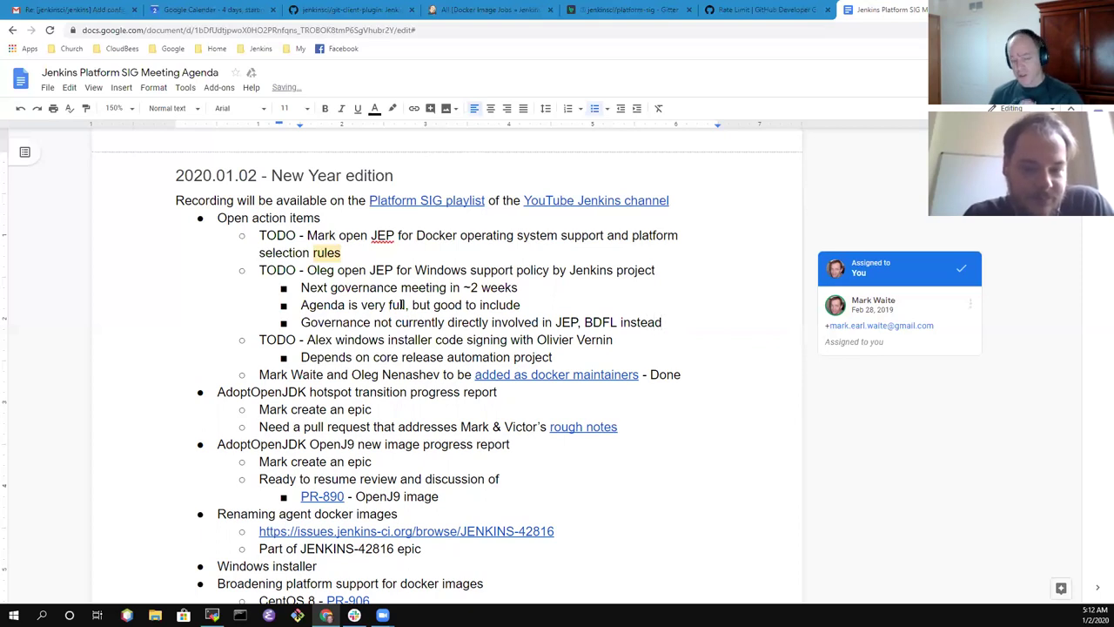
- Start a nested bullet under the BDFL note reading 'Discuss in the mailing'
key("Return")
key("Tab")
type("Discuss in the mailing list")
- Finish 'Discuss in the mailing list' and move the four governance notes under Mark's Docker JEP TODO
left_click(481, 287)
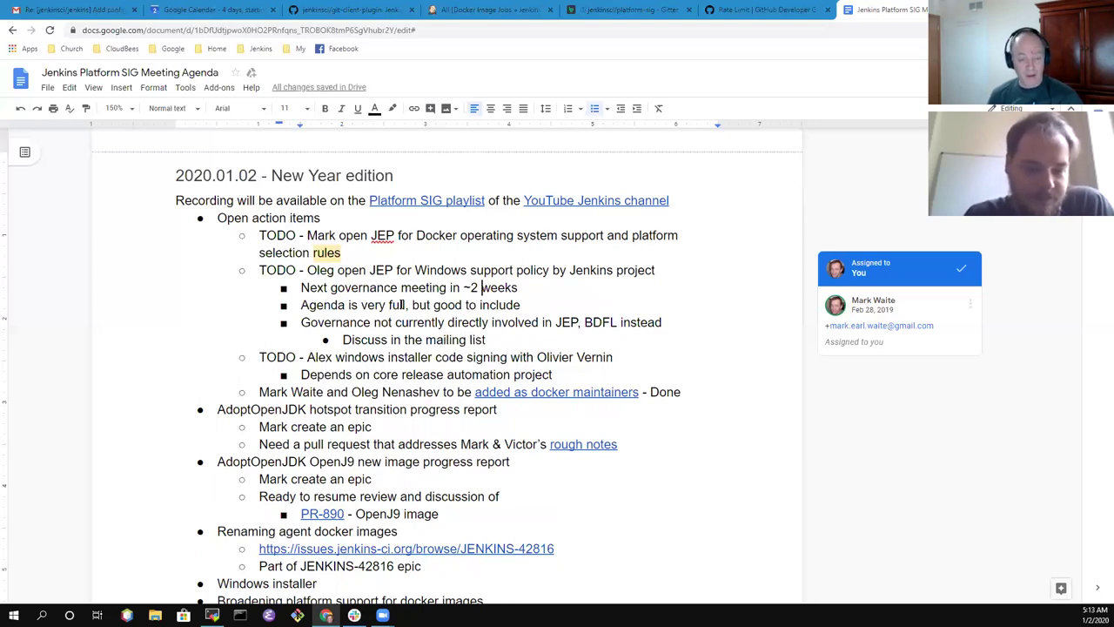
key("Home")
key("shift+Down")
key("shift+Down")
key("shift+Down")
key("shift+Down")
key("shift+Left")
key("shift+Left")
key("shift+Left")
key("shift+Left")
key("shift+Left")
key("shift+Left")
key("shift+Left")
key("shift+Left")
key("ctrl+c")
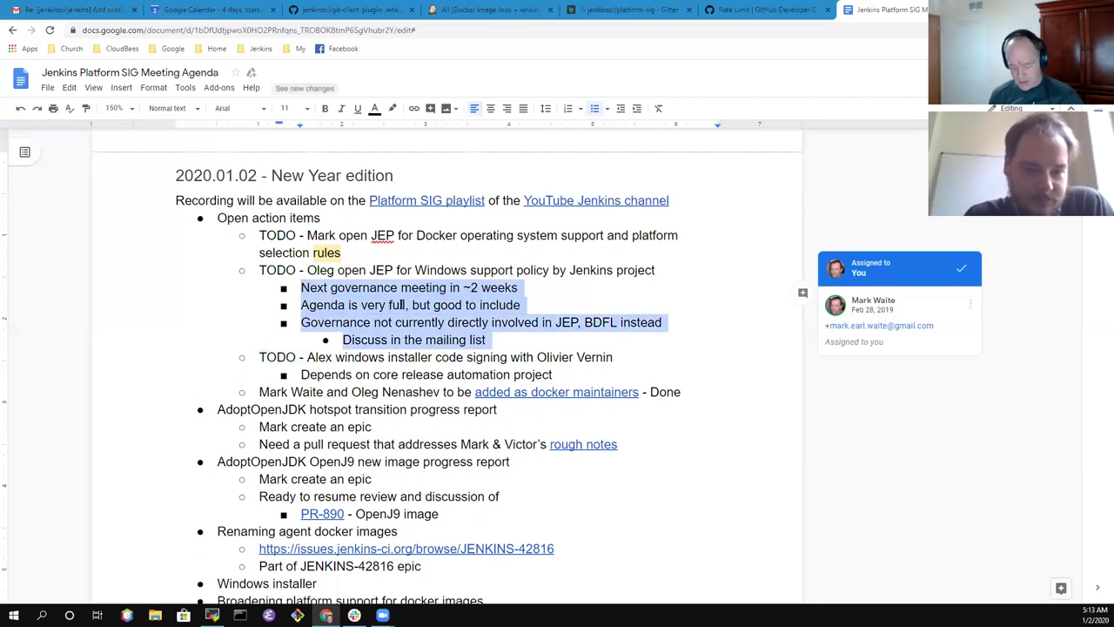
key("Delete")
key("Delete")
key("Up")
key("End")
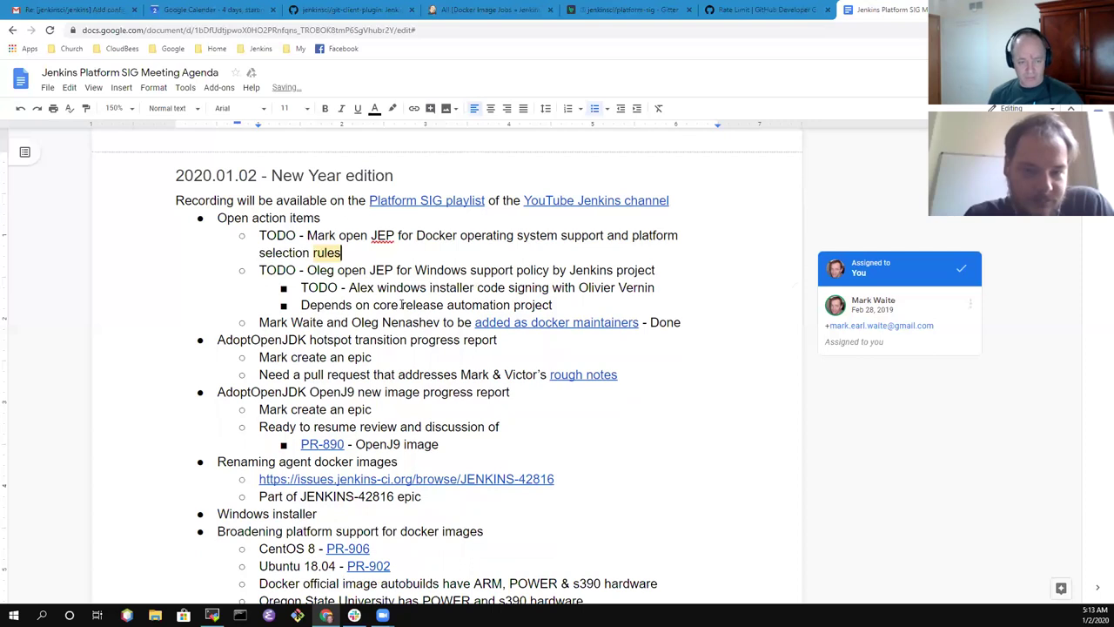
key("Return")
key("Tab")
key("ctrl+v")
key("BackSpace")
key("BackSpace")
key("BackSpace")
type("T")
- Outdent the Windows installer code signing TODO to the same level as the other TODOs
key("Down")
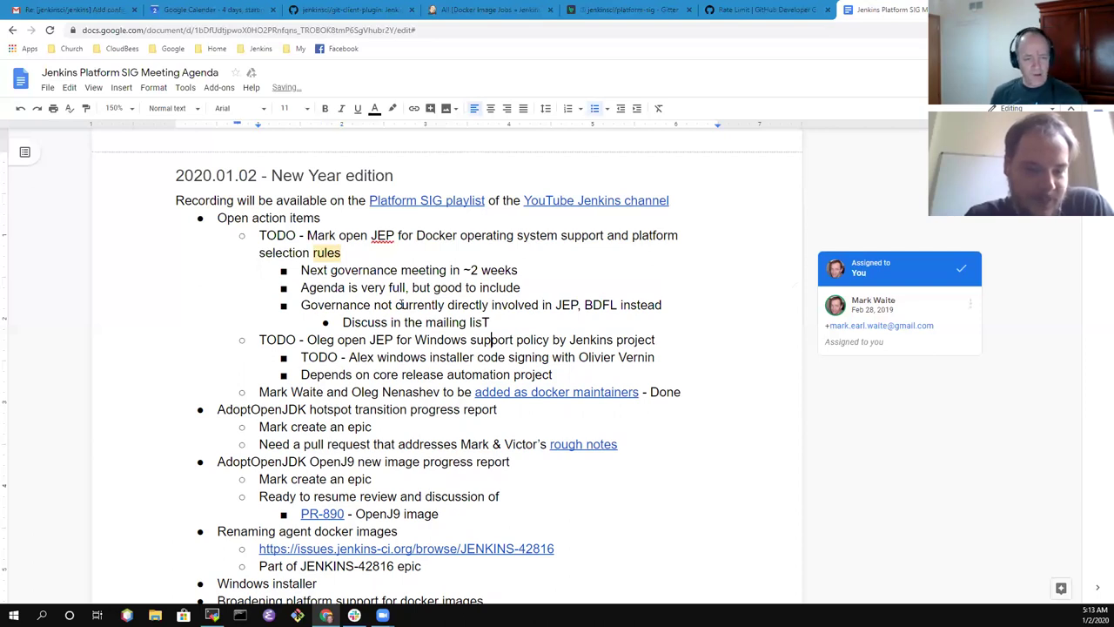
key("Down")
key("shift+Tab")
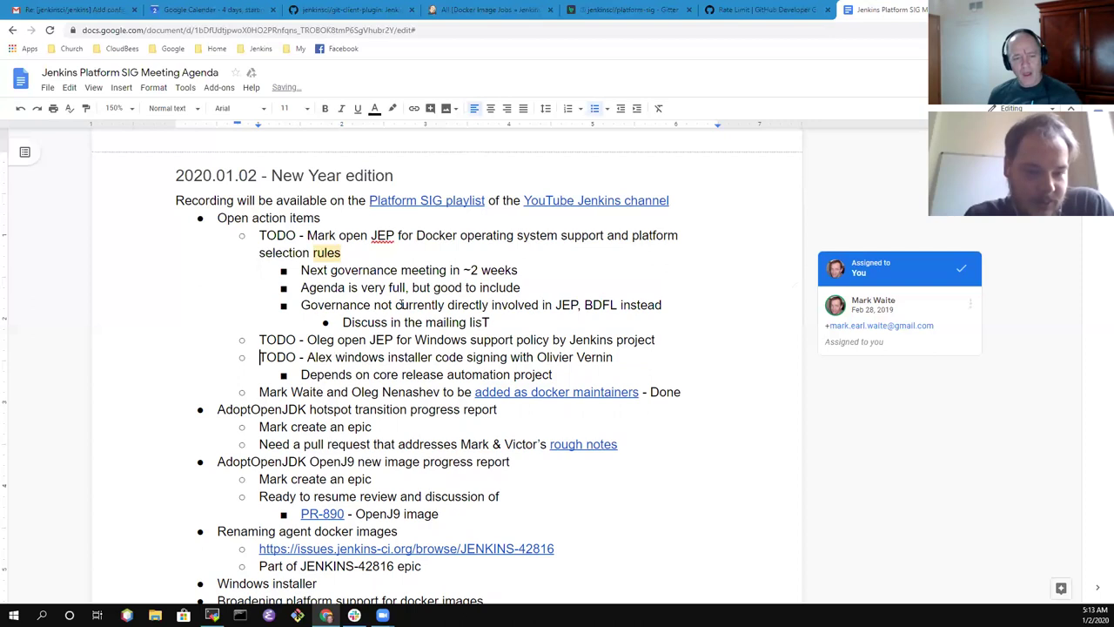
key("shift+End")
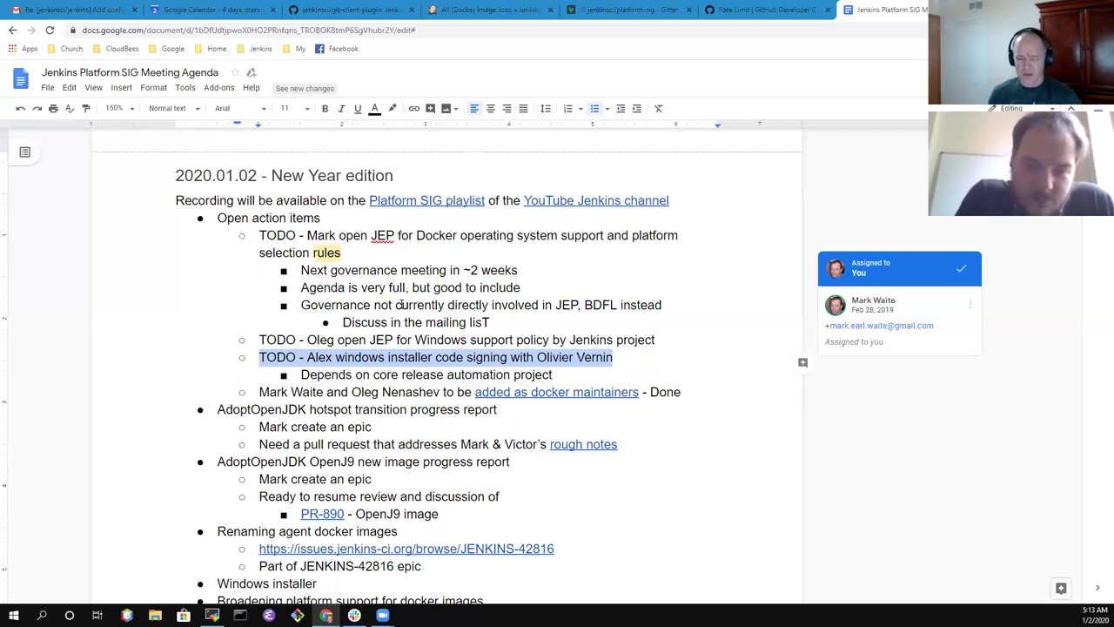
key("Down")
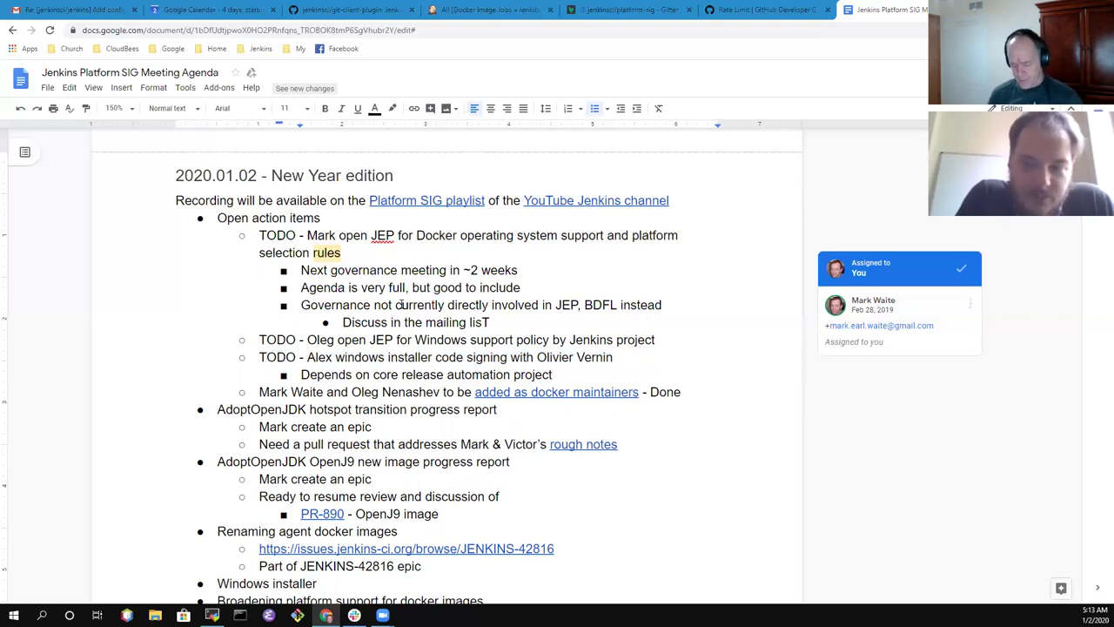
- Add the note 'No progress, none likely until next week after the break' below the automation note
key("Return")
type("nO PROGRESS")
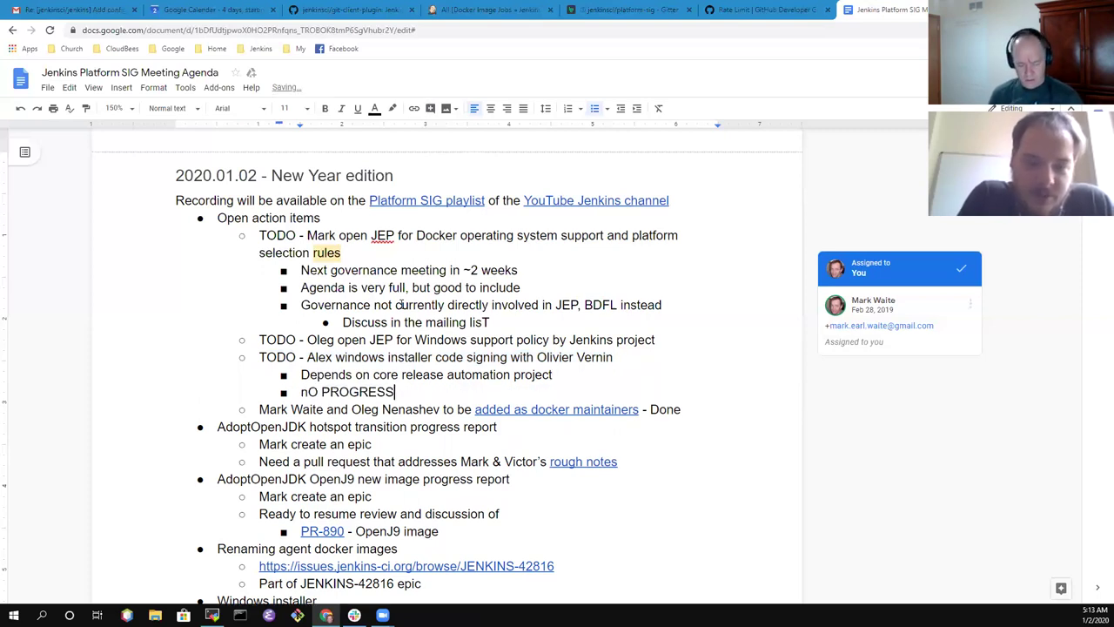
key("shift+Home")
key("BackSpace")
type("N")
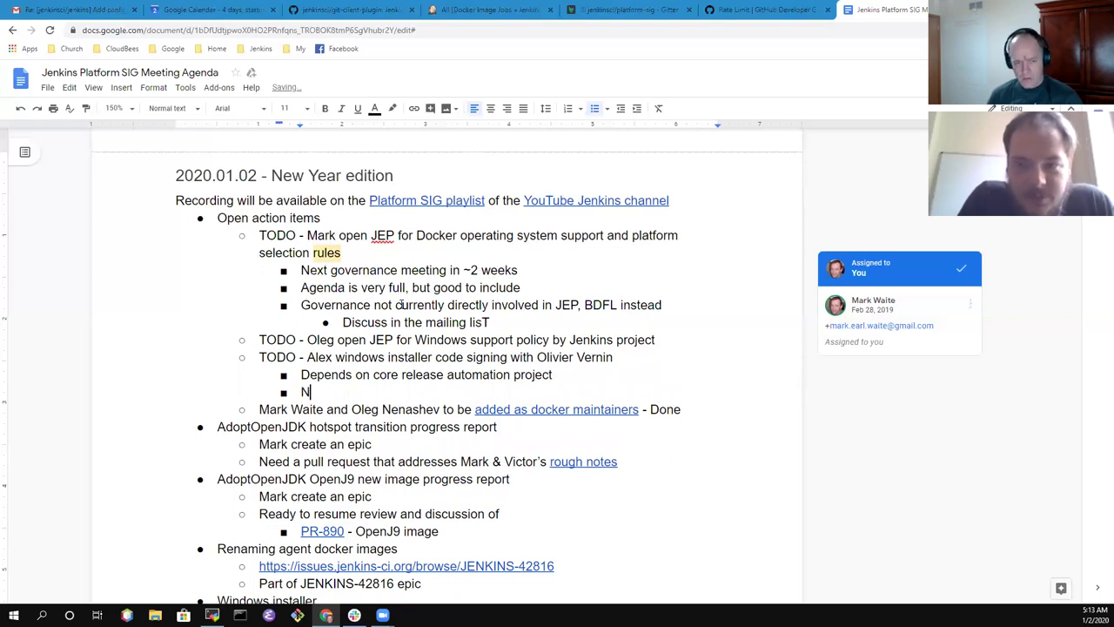
type("o progress")
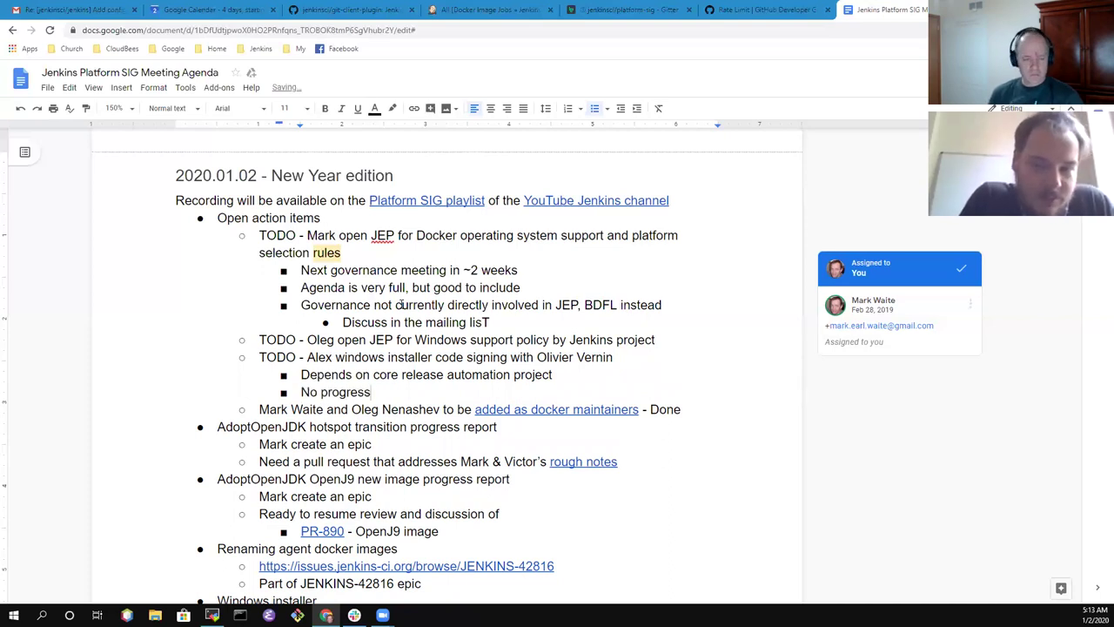
type(", none likely until next week after the break")
- Select the docker maintainers line and place the cursor at its end
key("Down")
key("Home")
key("shift+End")
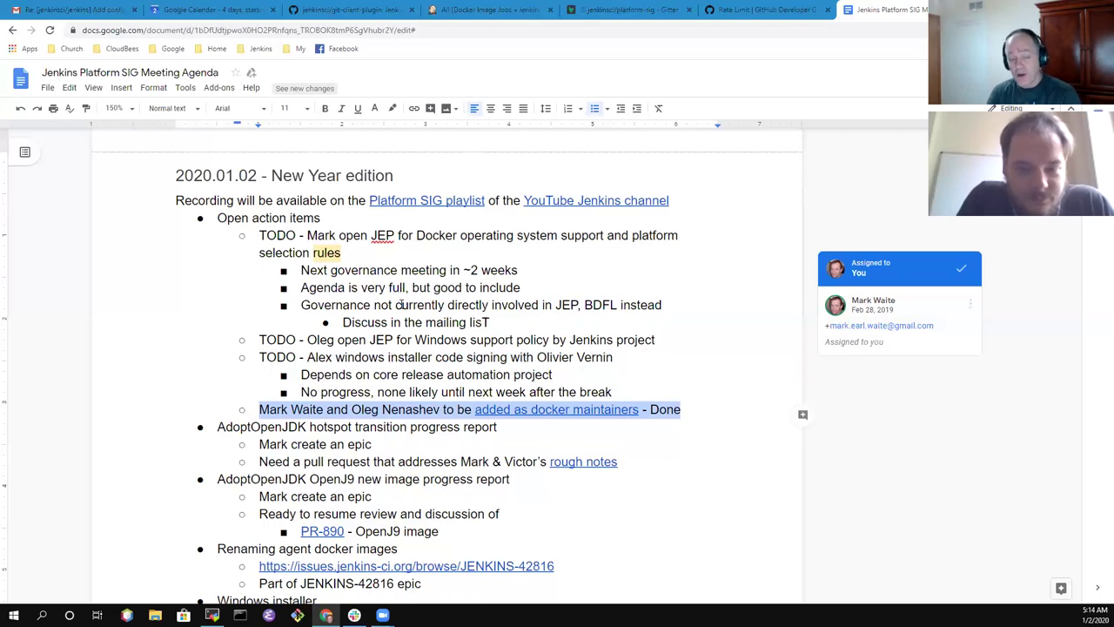
key("End")
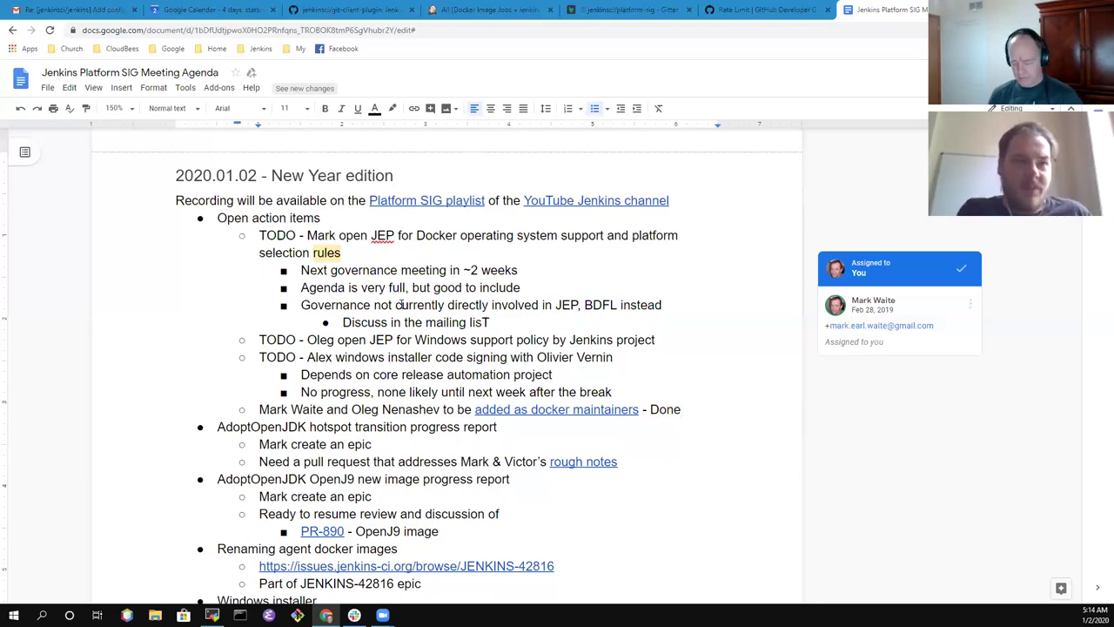
- Add an indented sub-bullet: 'Few weeks ago created a GitHub team to support all docker images'
key("Return")
key("Tab")
type("F")
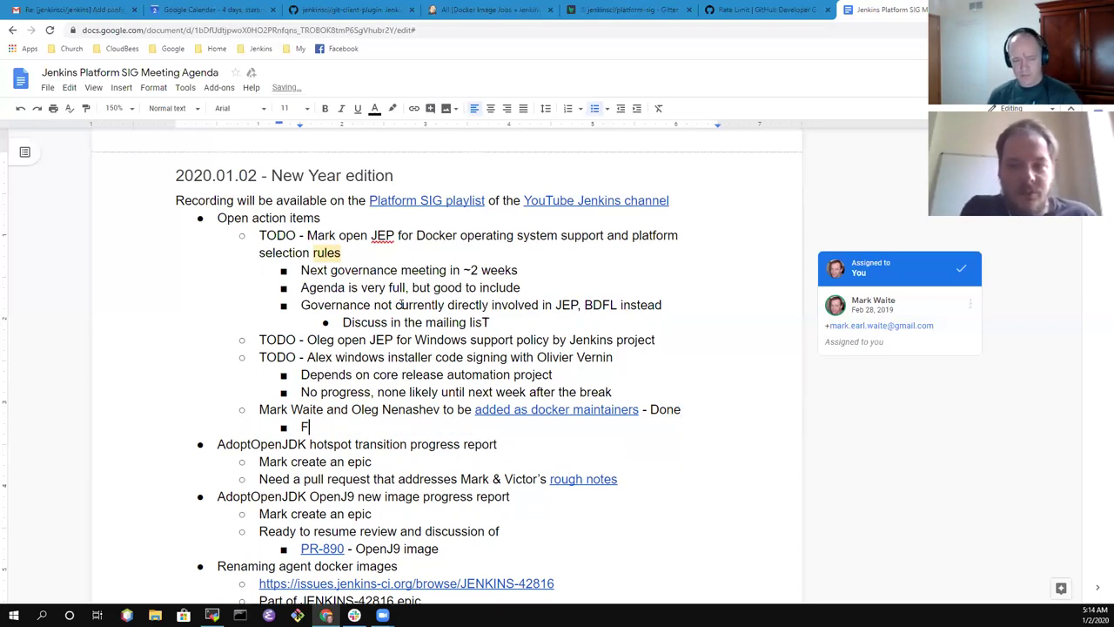
type("ew weeks ago ")
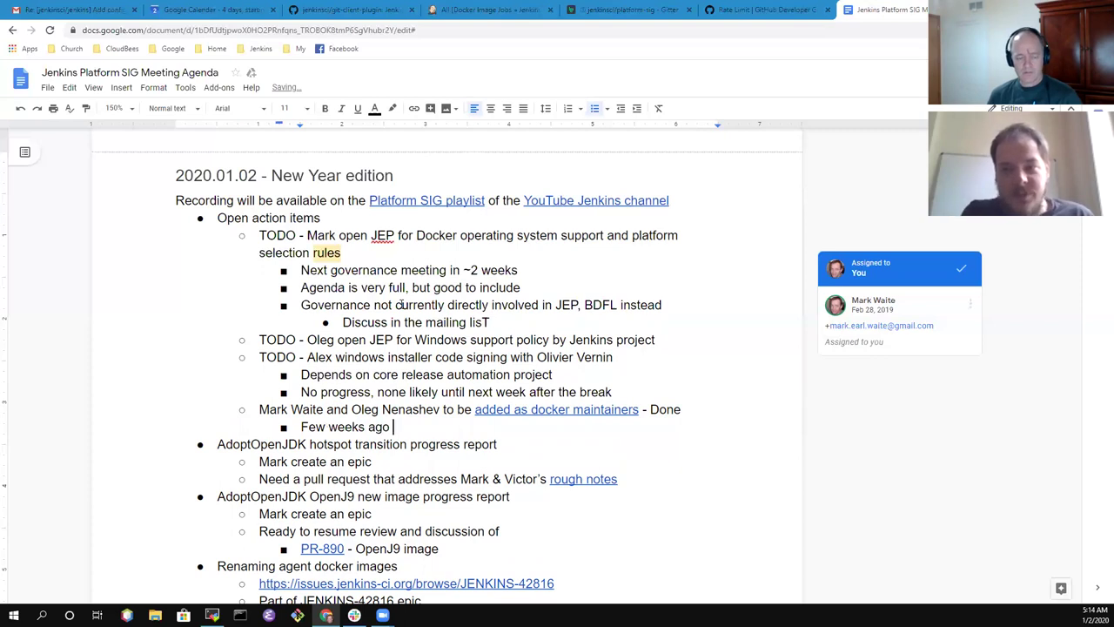
type("created a G")
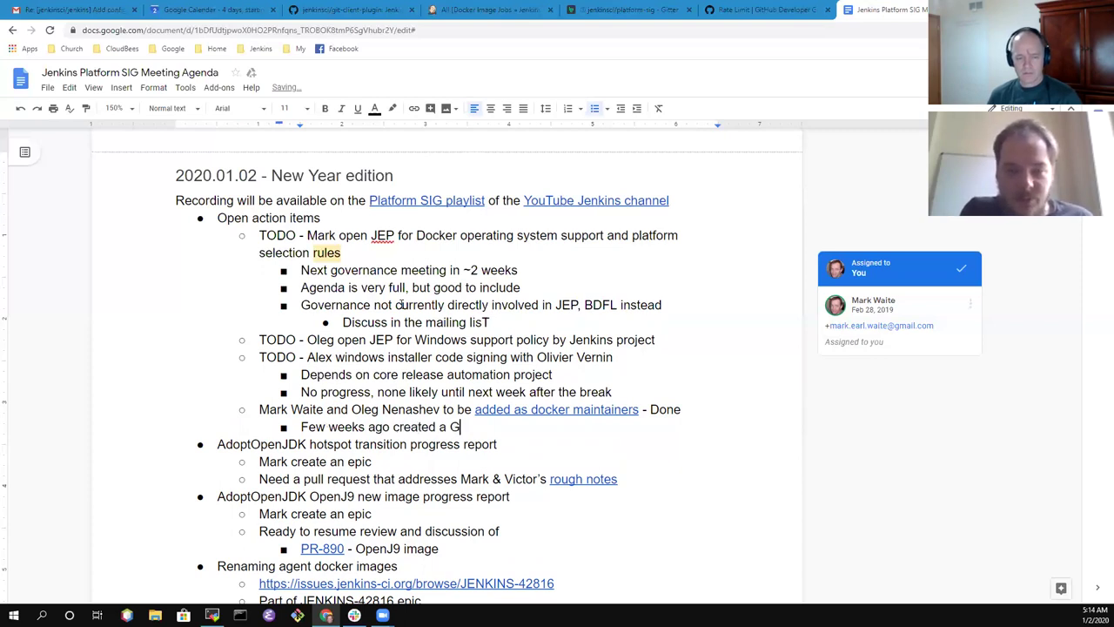
type("itHub team t")
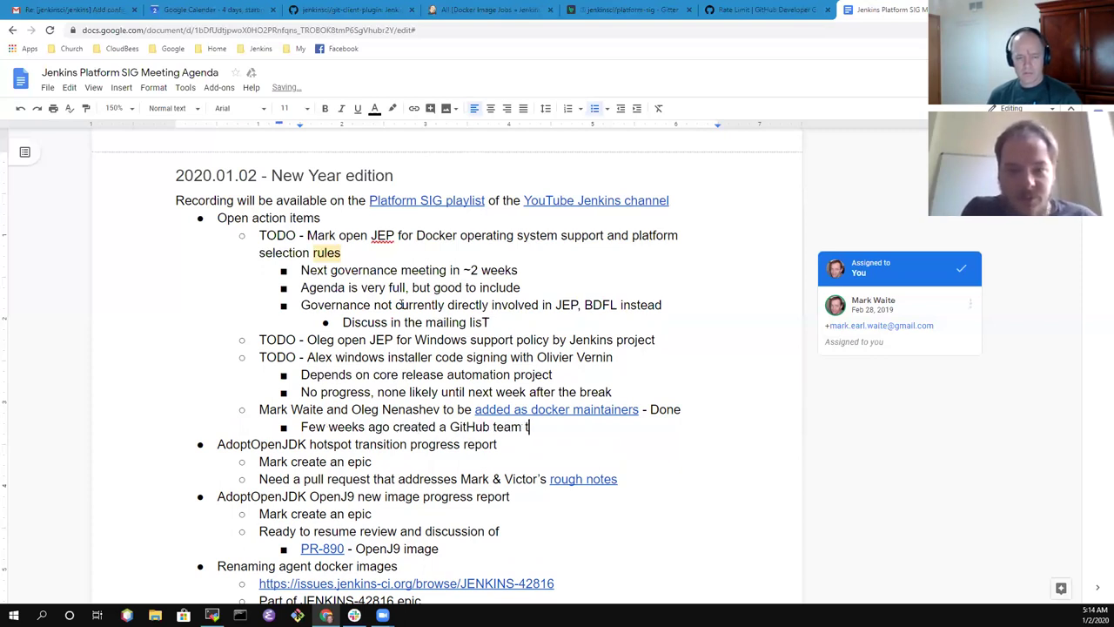
type("o support all docker images")
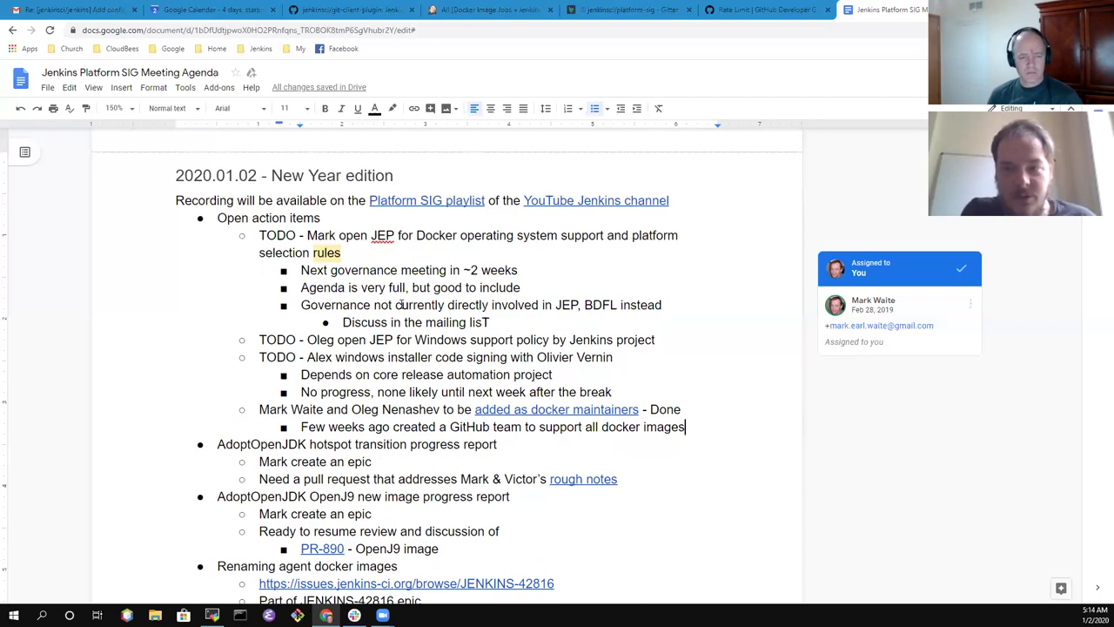
- Add sub-bullets naming the new maintainers and noting Docker Hub permissions aren't required for image maintenance
key("Return")
type("Alex, ")
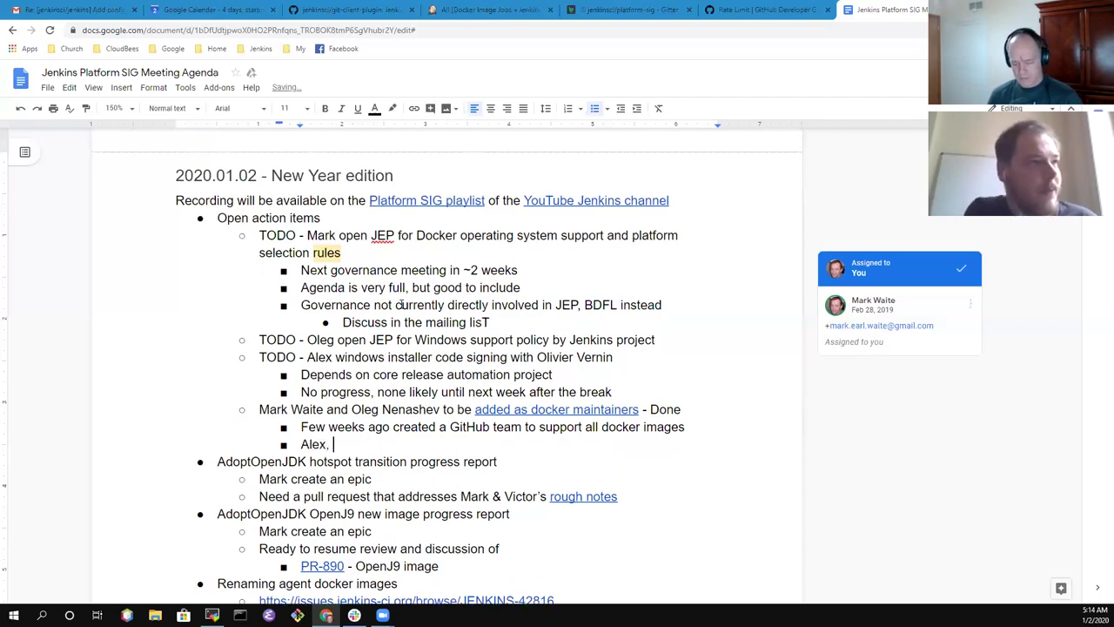
type("Mark, N")
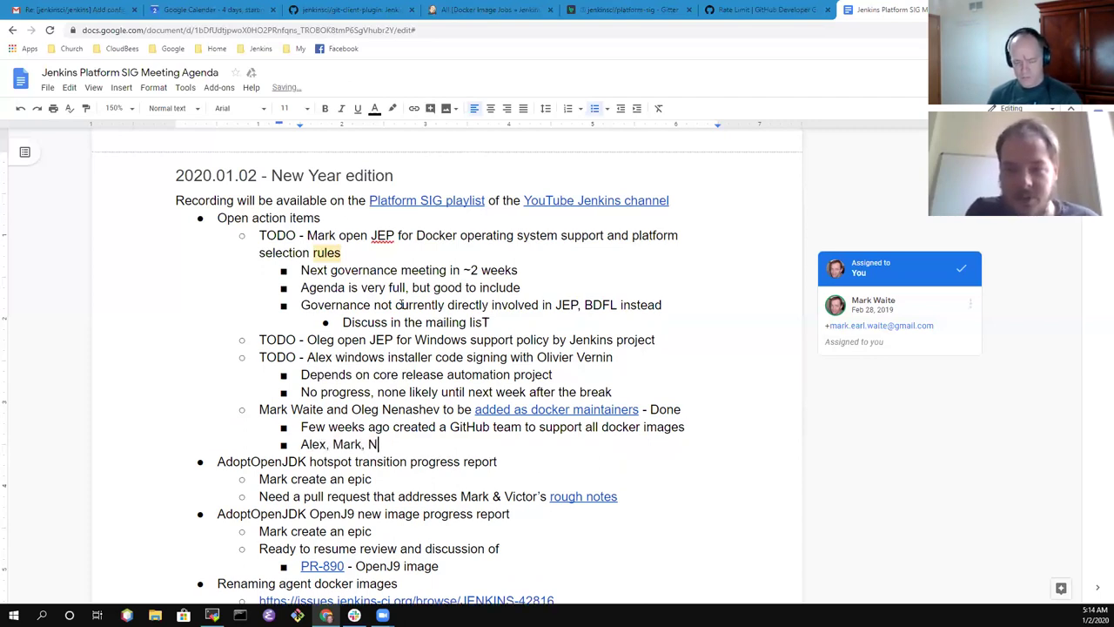
type("icola")
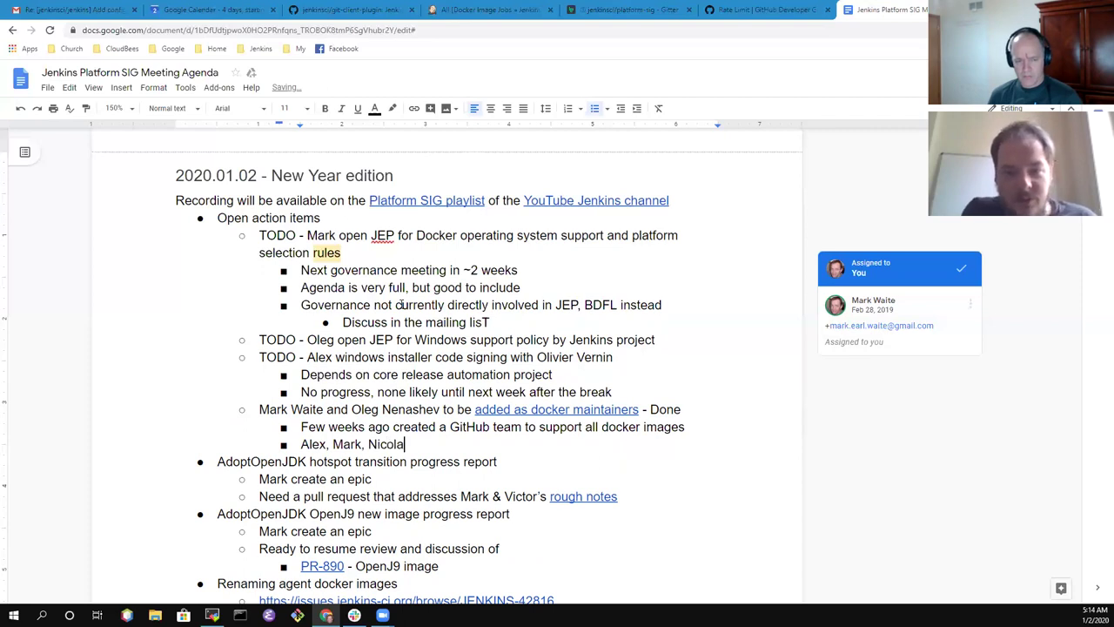
type("s, KK, ")
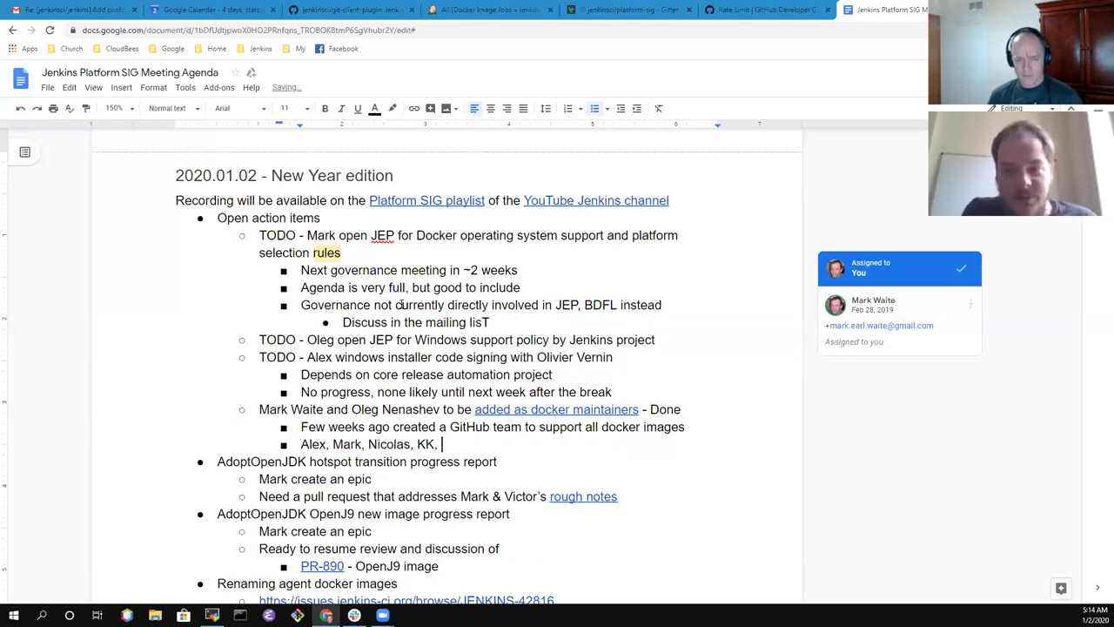
type("and a few others ")
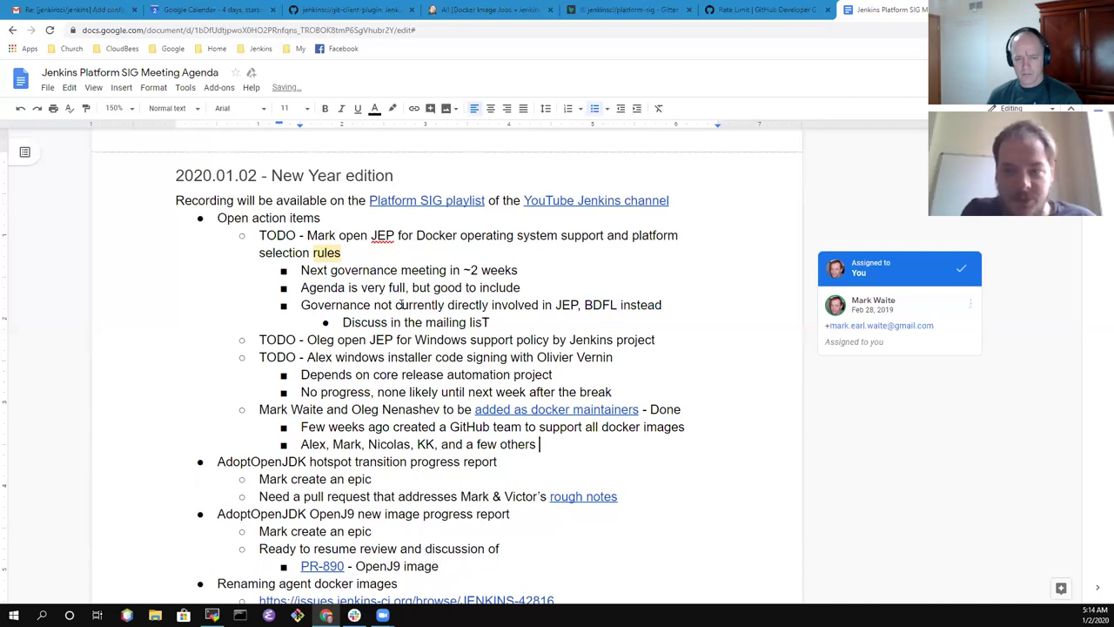
type("are now maintai")
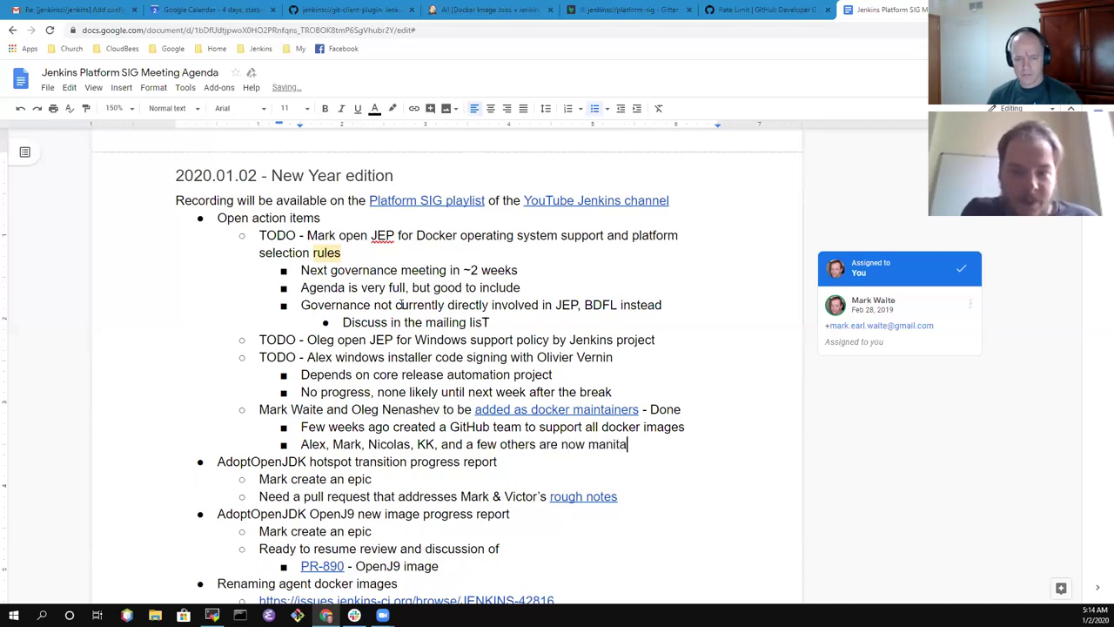
key("ctrl+BackSpace")
type("maintain")
key("BackSpace")
key("BackSpace")
type("ainers")
key("Return")
type("Permissions on docker")
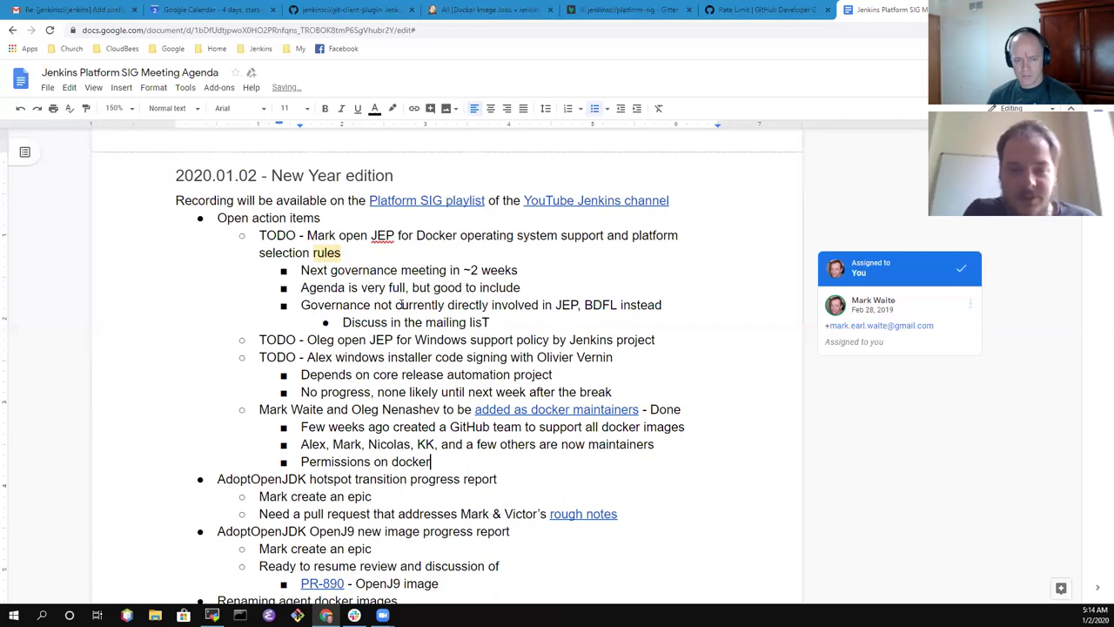
type("hub not re")
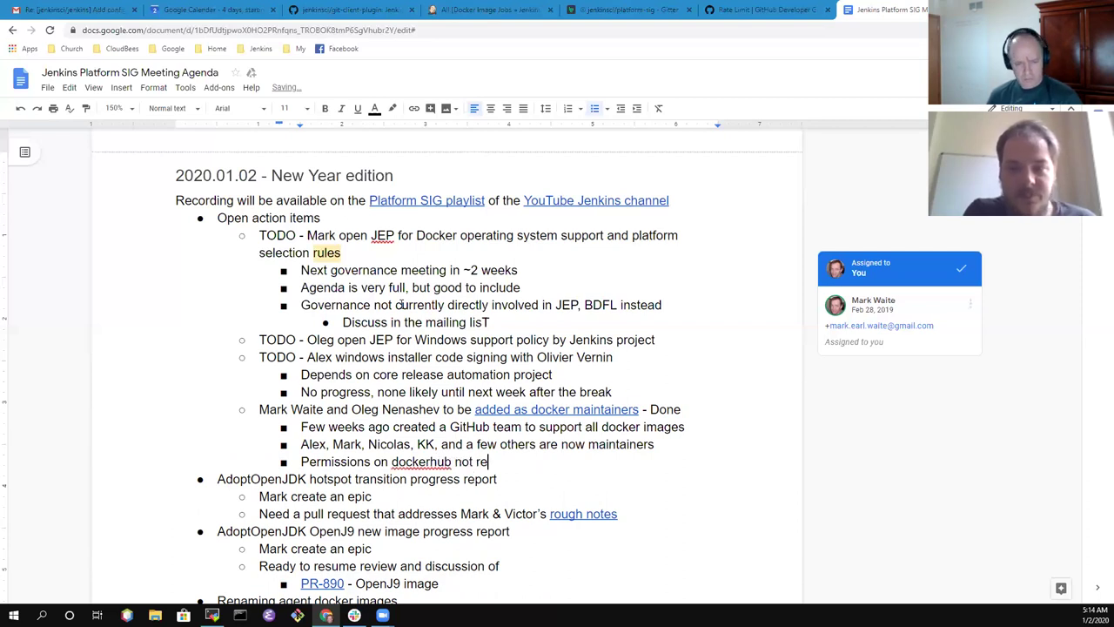
type("quired for image mai")
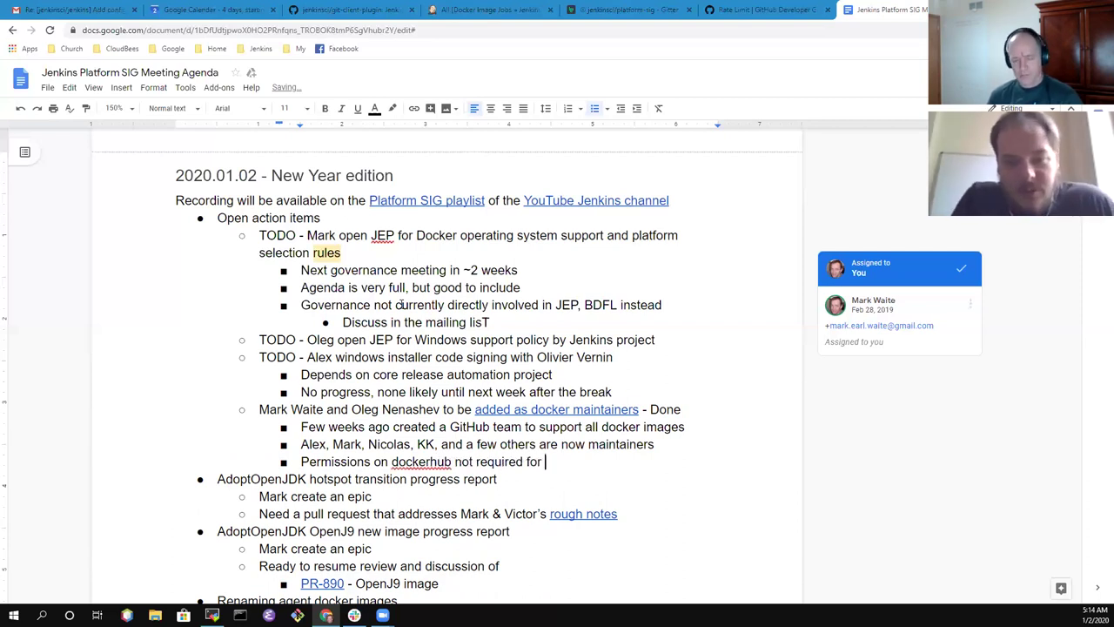